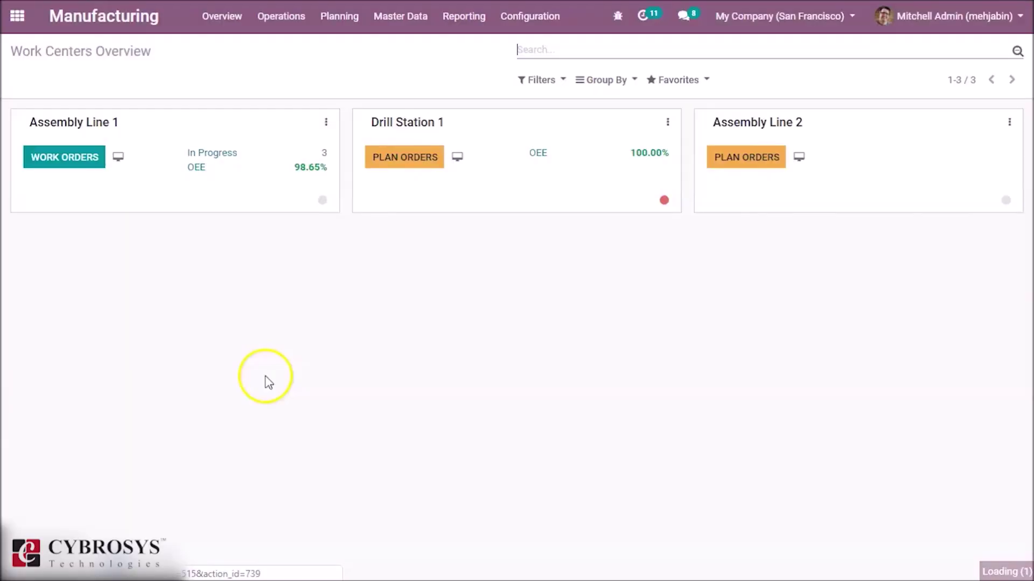
Open the Table (MTO) bill of materials on its Miscellaneous tab, showing Strict consumption, and start editing
click(405, 18)
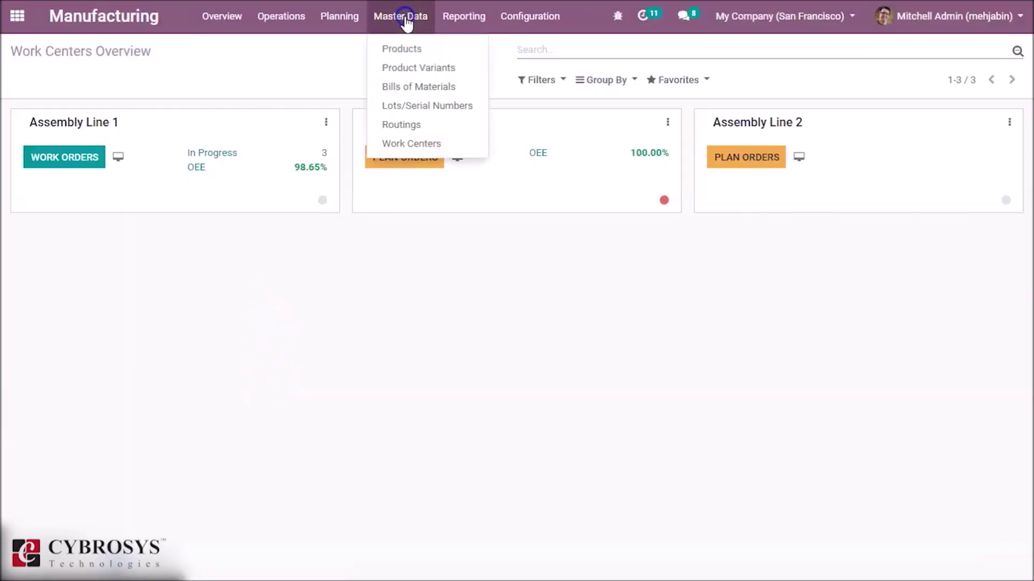
click(425, 93)
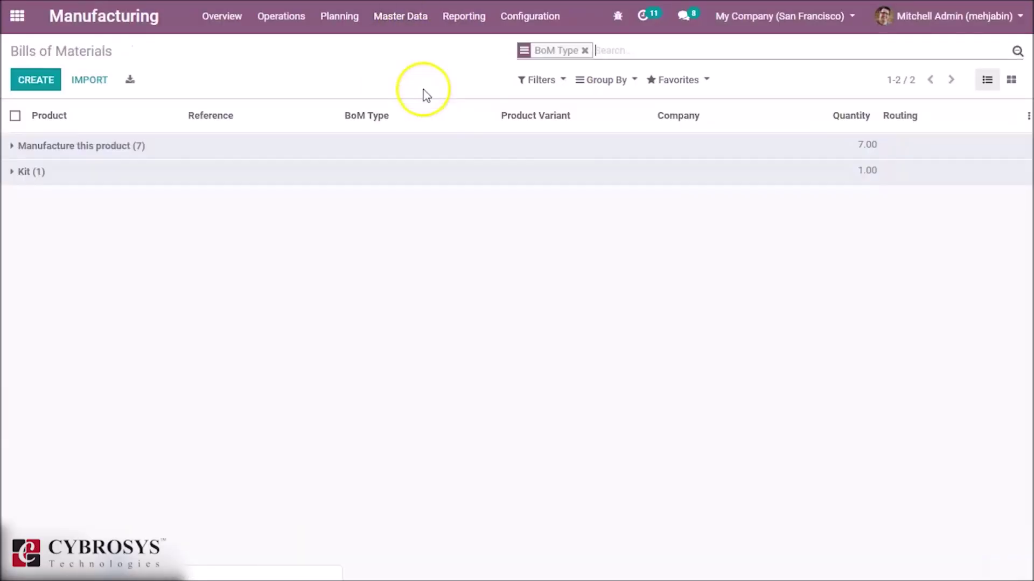
click(335, 148)
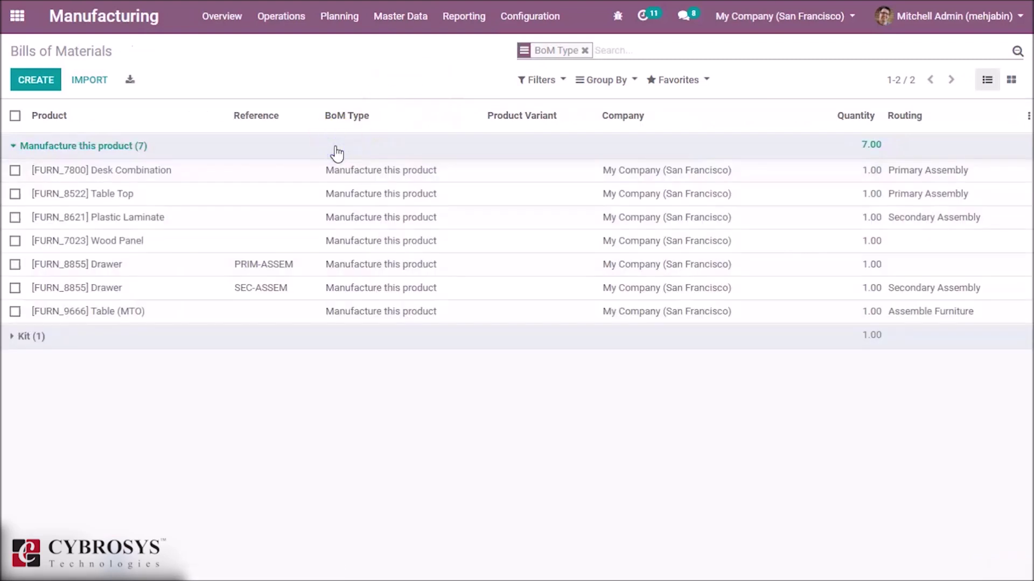
click(286, 312)
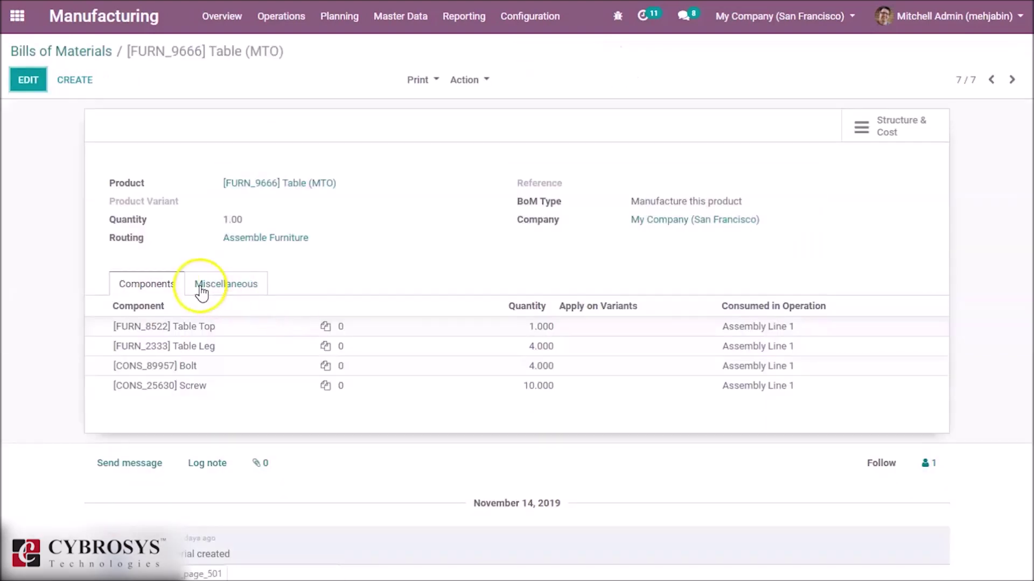
click(201, 286)
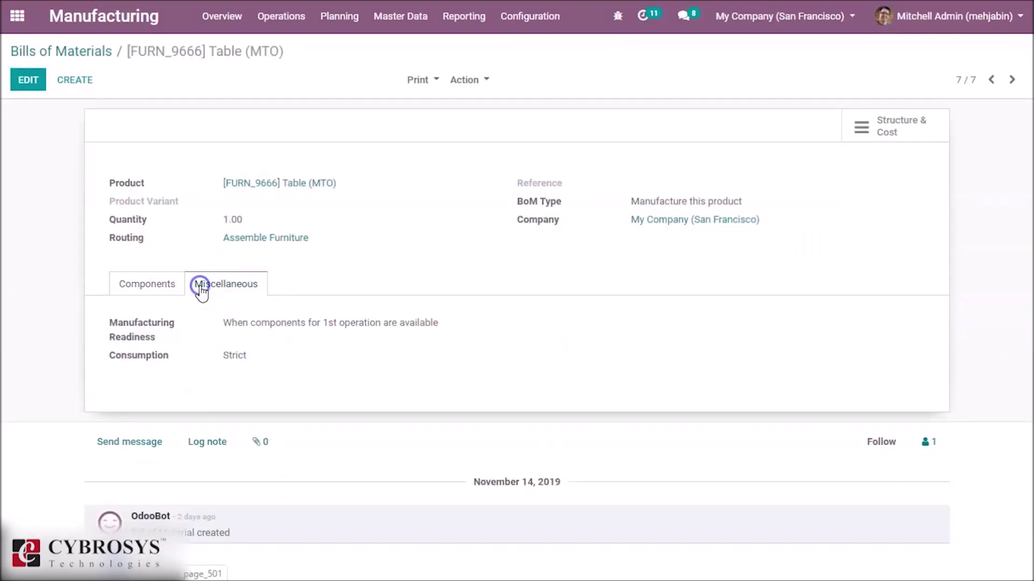
click(31, 79)
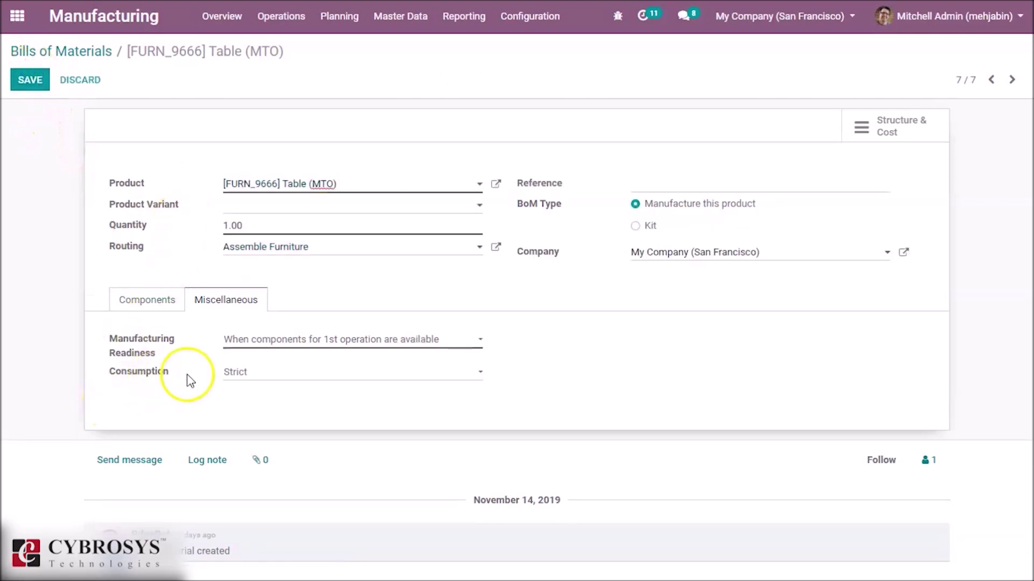
Review the Strict and Flexible consumption options, keeping Strict, and look over the component lines
click(246, 380)
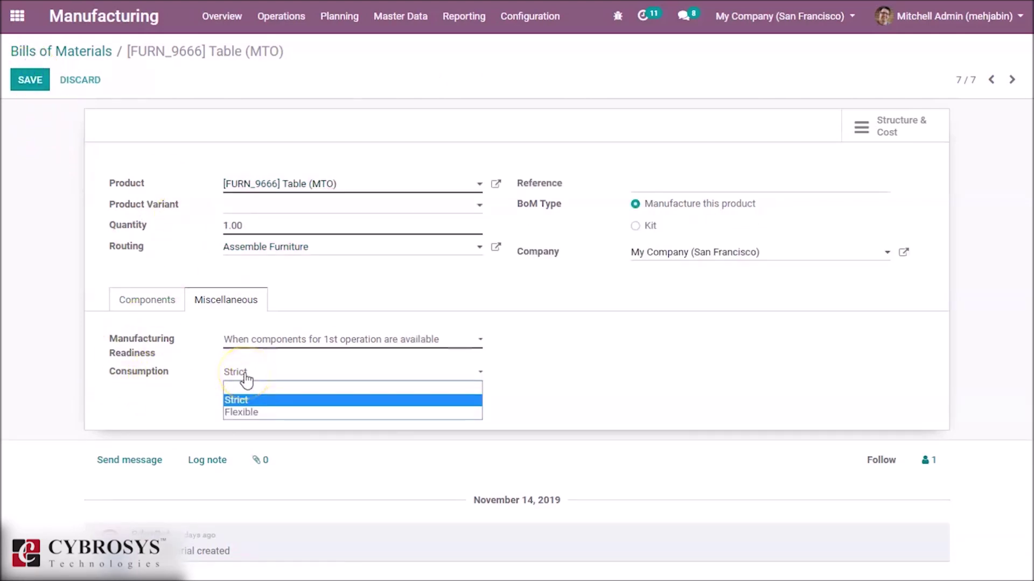
click(521, 412)
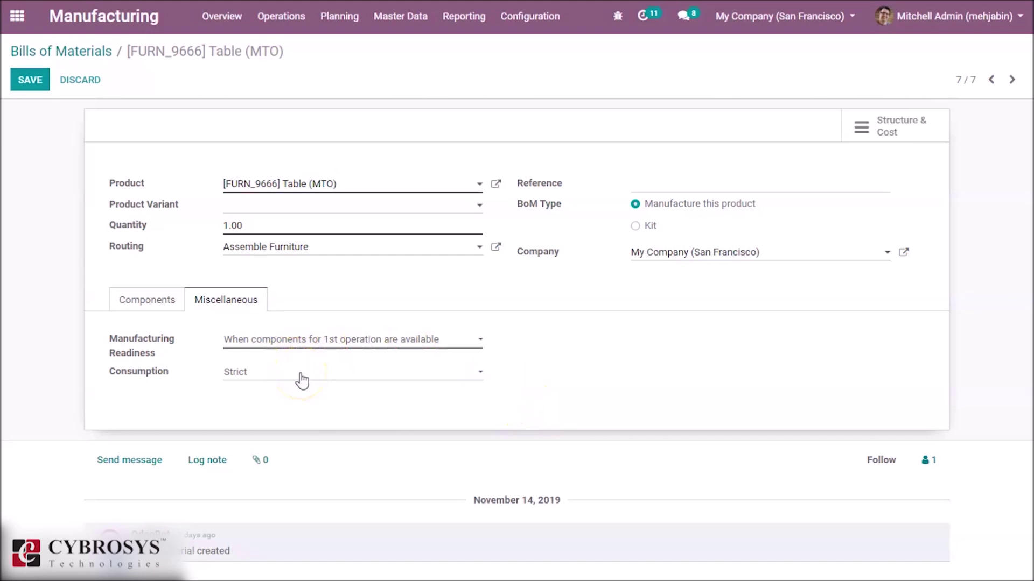
click(157, 306)
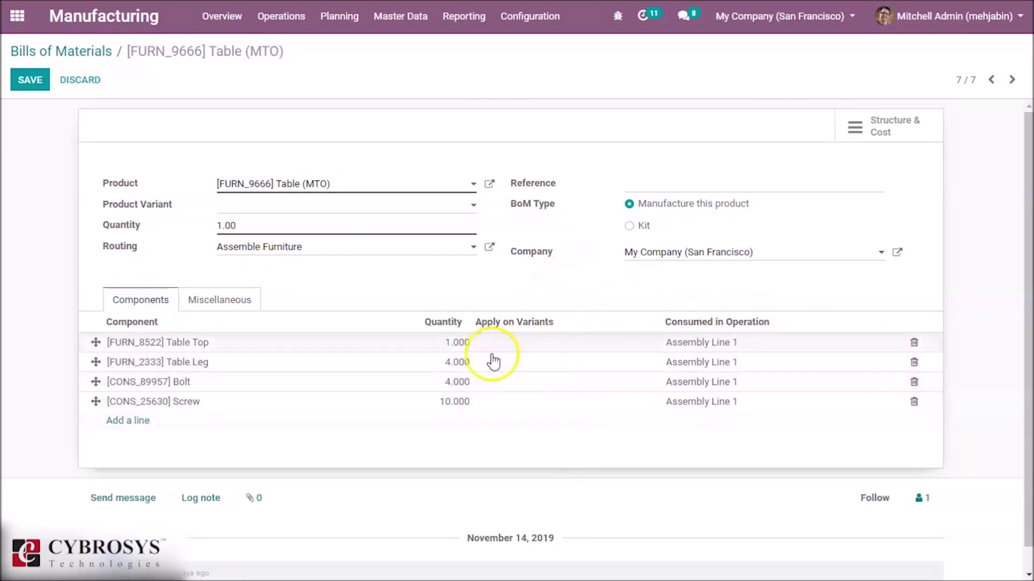
mouse_move(449, 396)
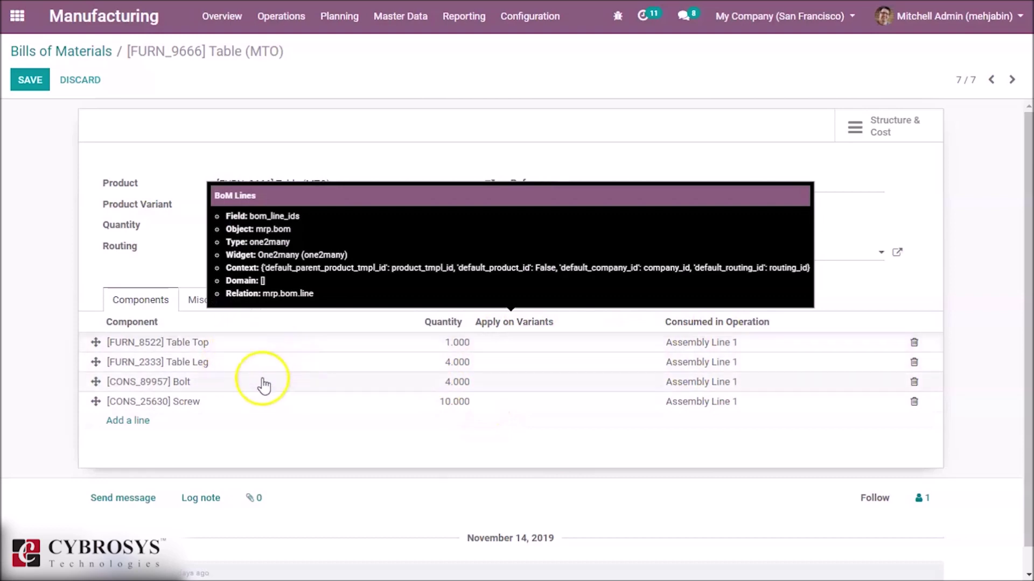
click(196, 307)
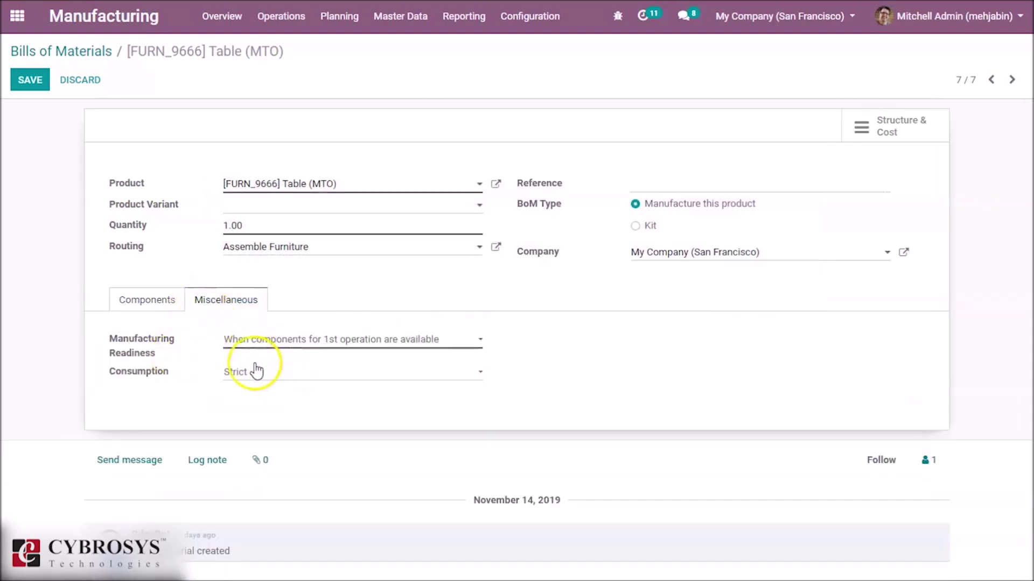
click(151, 310)
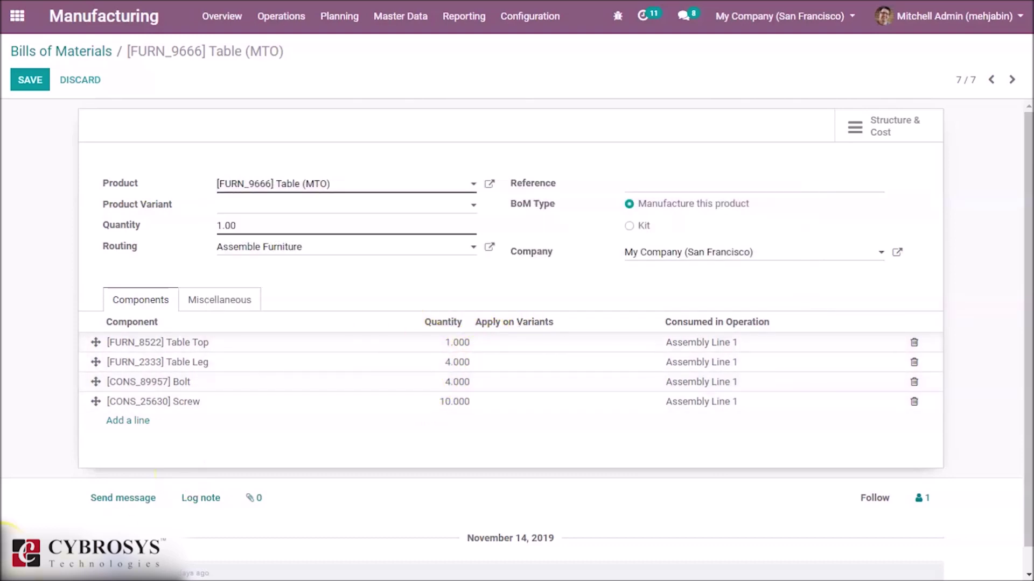
Recheck consumption, save the Table (MTO) BoM still on Strict, and return to the Bills of Materials list
click(215, 304)
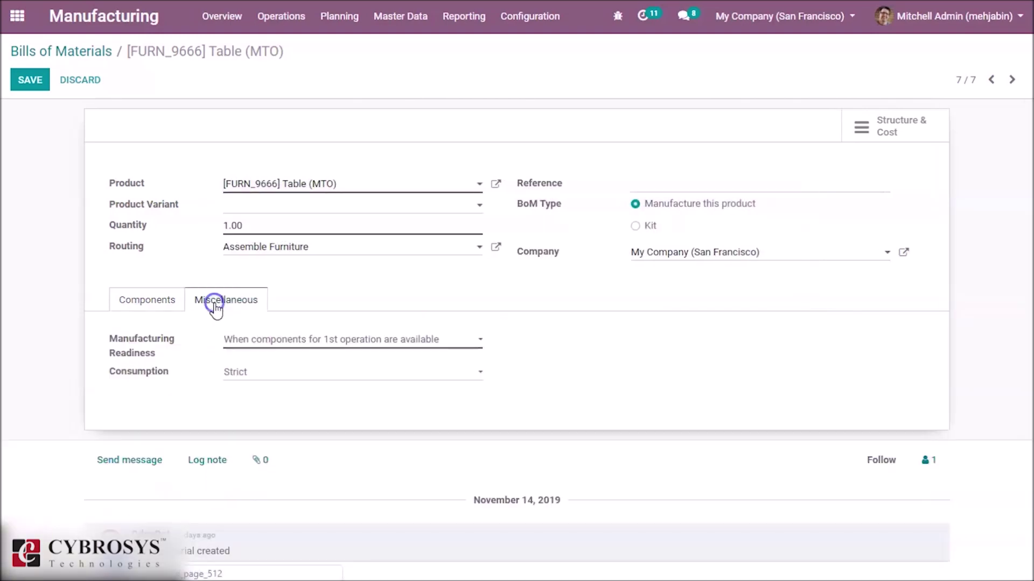
click(284, 375)
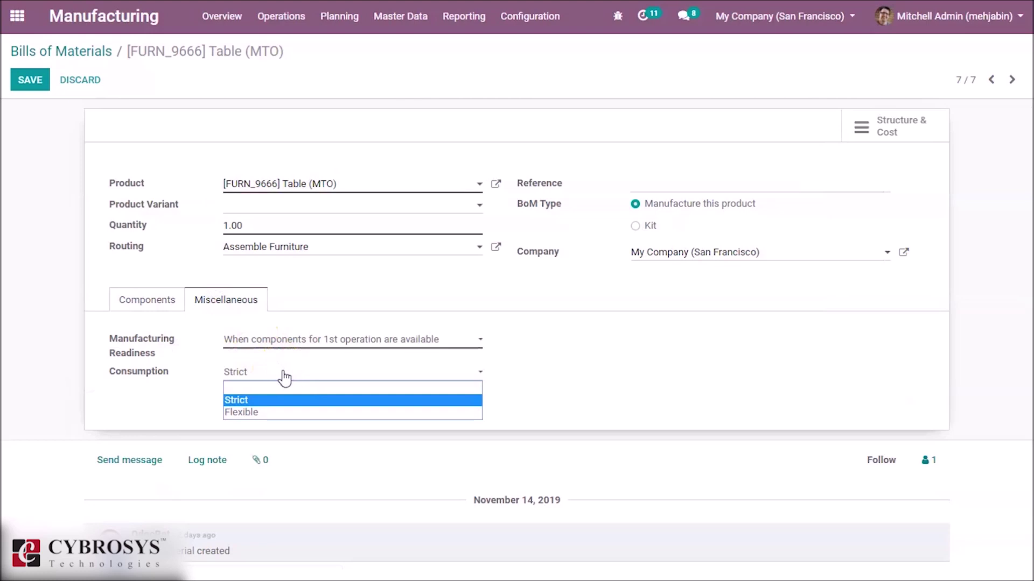
click(156, 301)
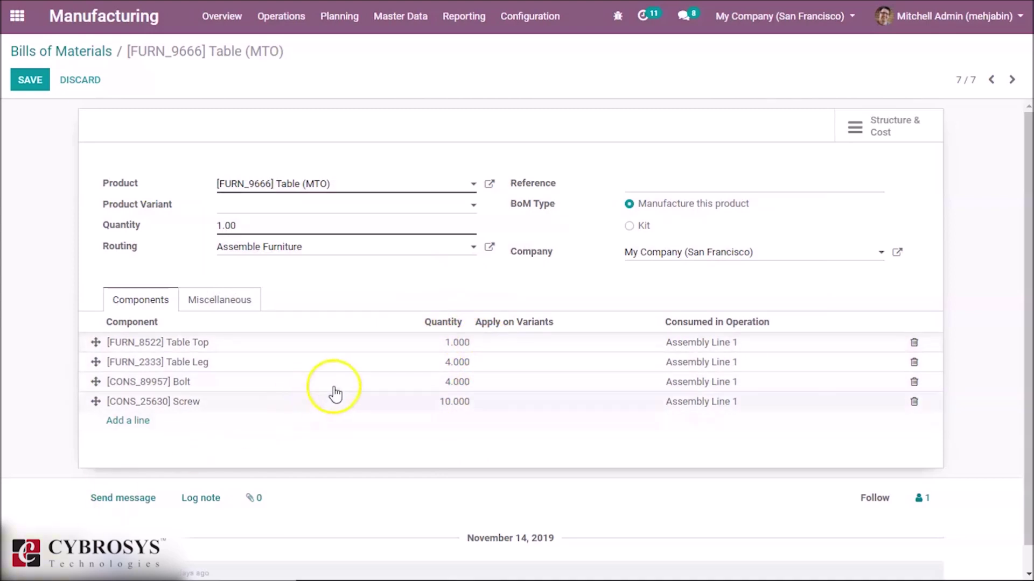
click(228, 304)
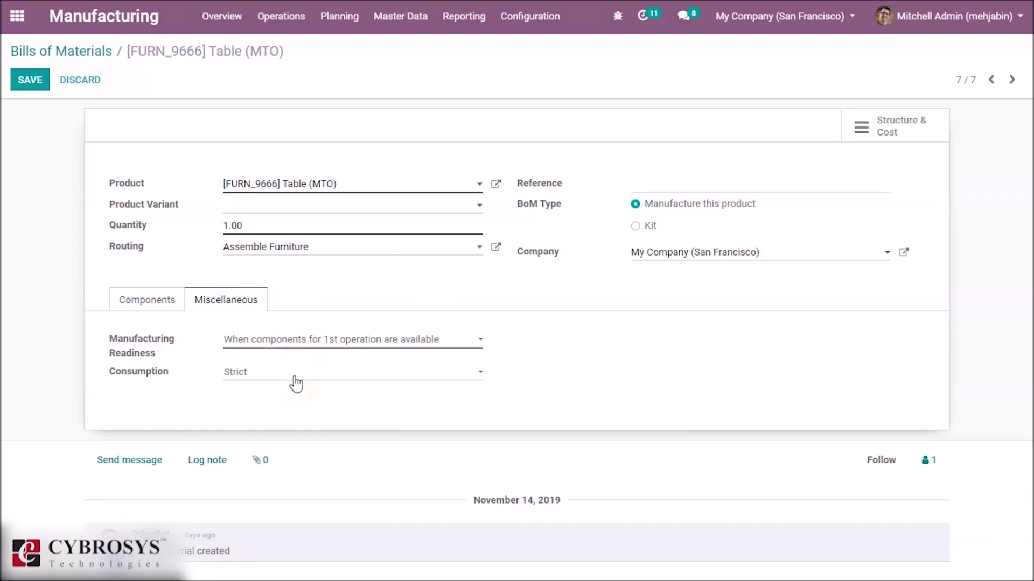
click(33, 82)
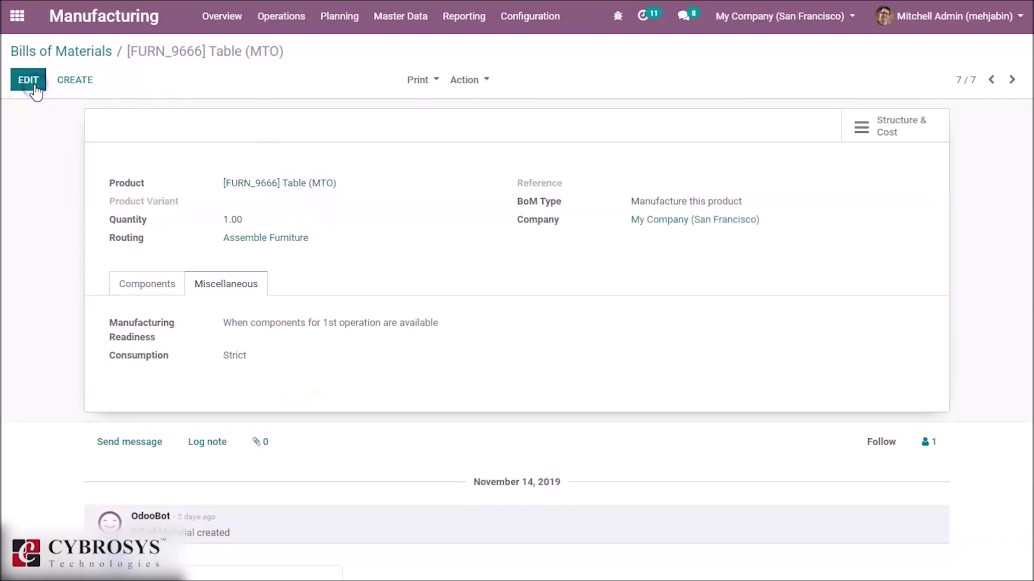
click(75, 51)
Create a new manufacturing order for [FURN_9666] Table (MTO)
click(280, 17)
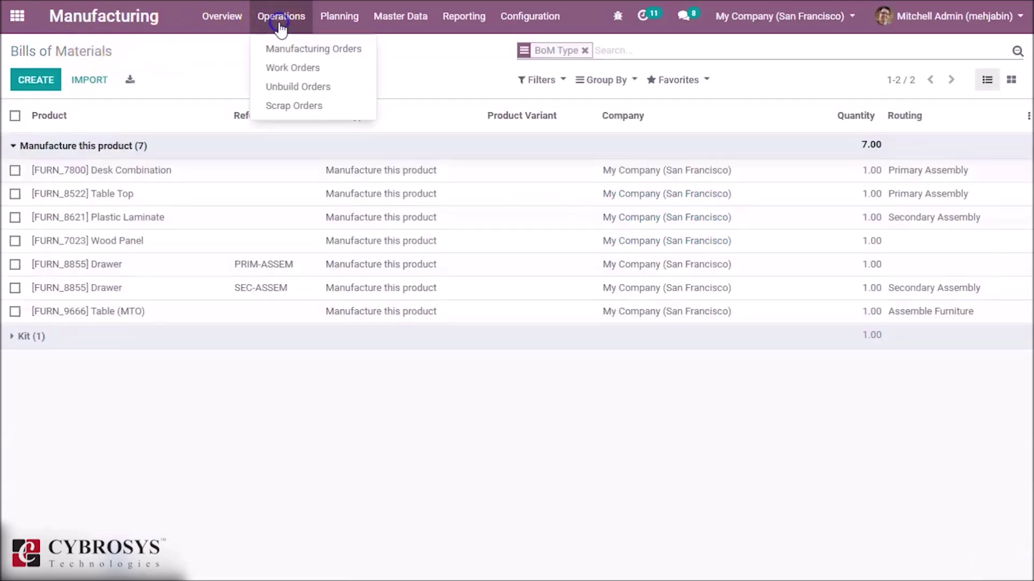
click(302, 52)
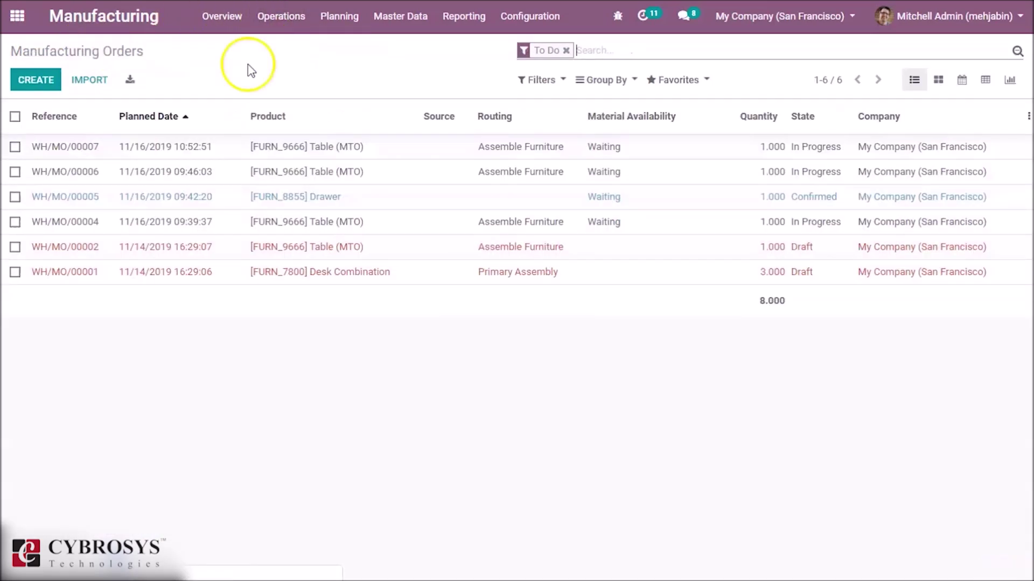
click(48, 82)
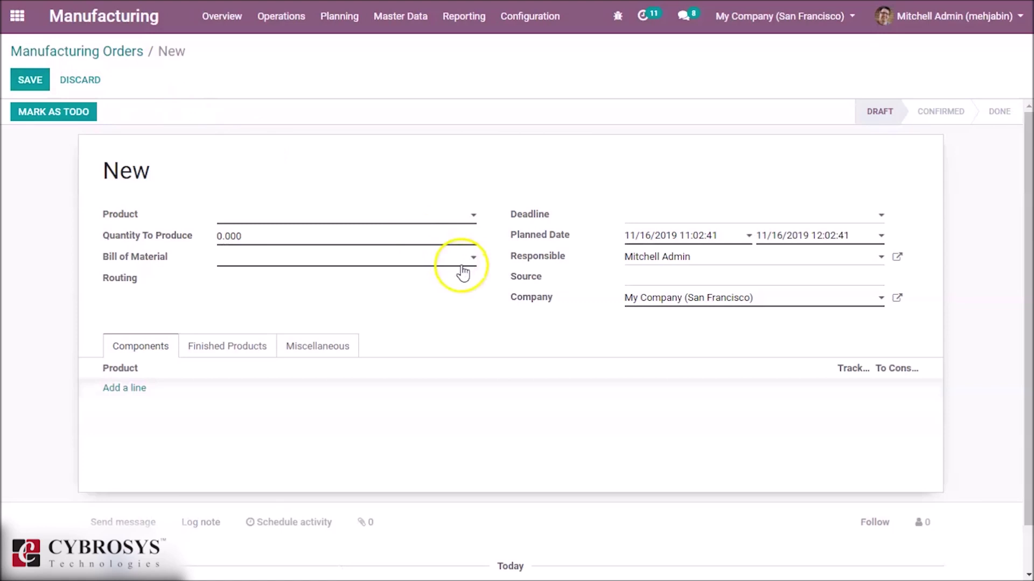
click(363, 218)
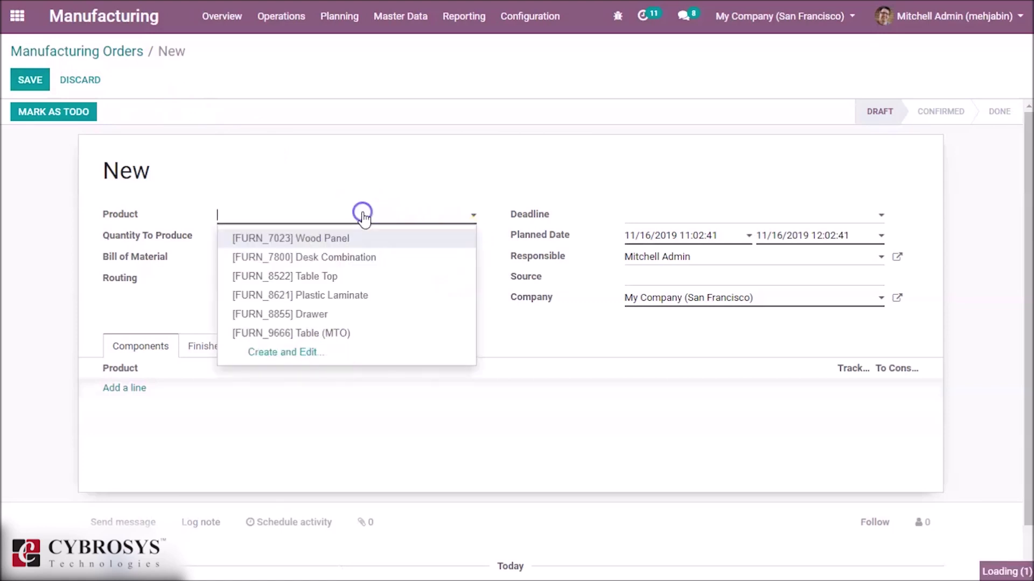
click(344, 334)
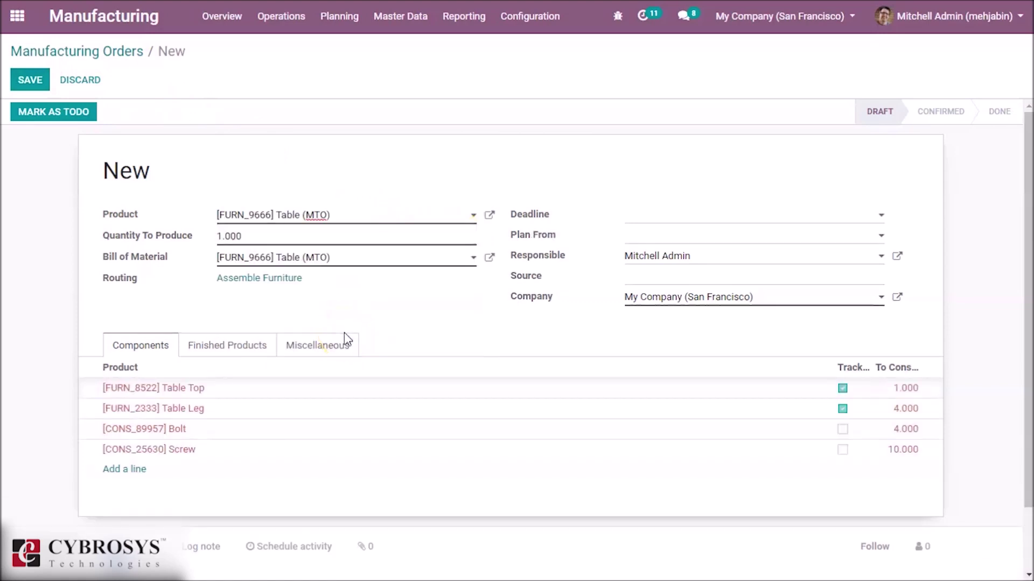
Mark order WH/MO/00008 as To Do, plan it, and open its work orders
mouse_move(371, 437)
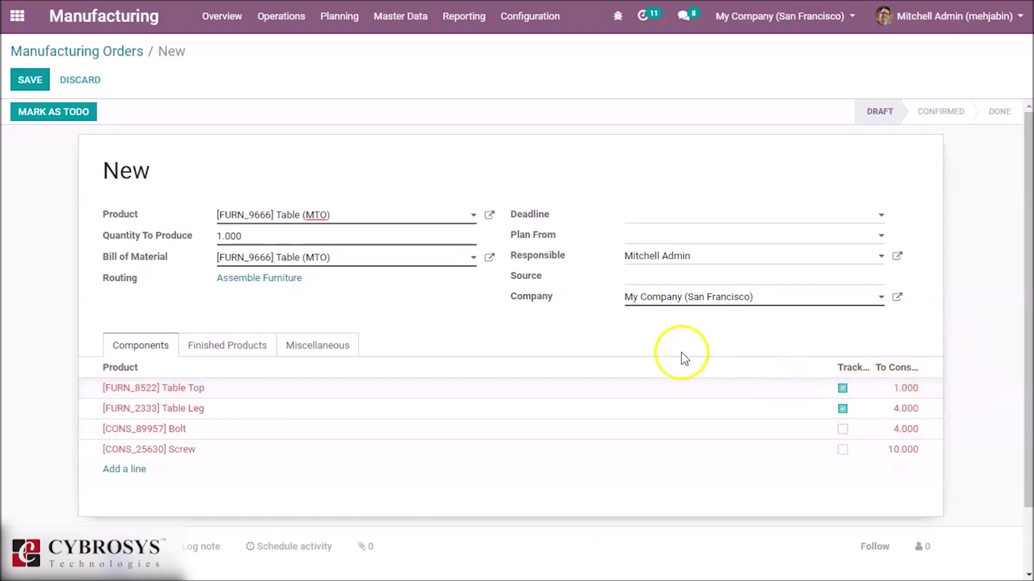
click(77, 114)
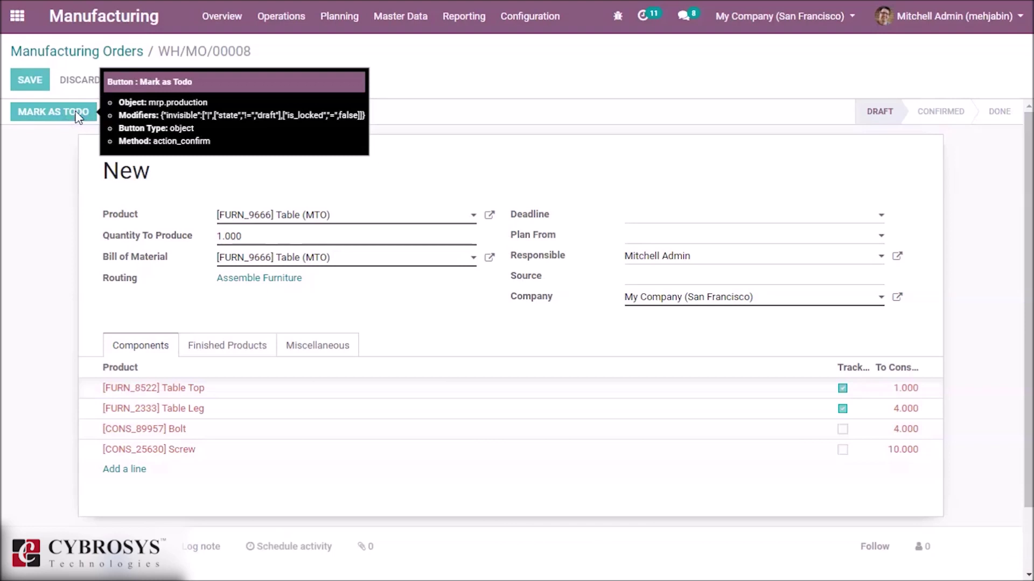
click(153, 120)
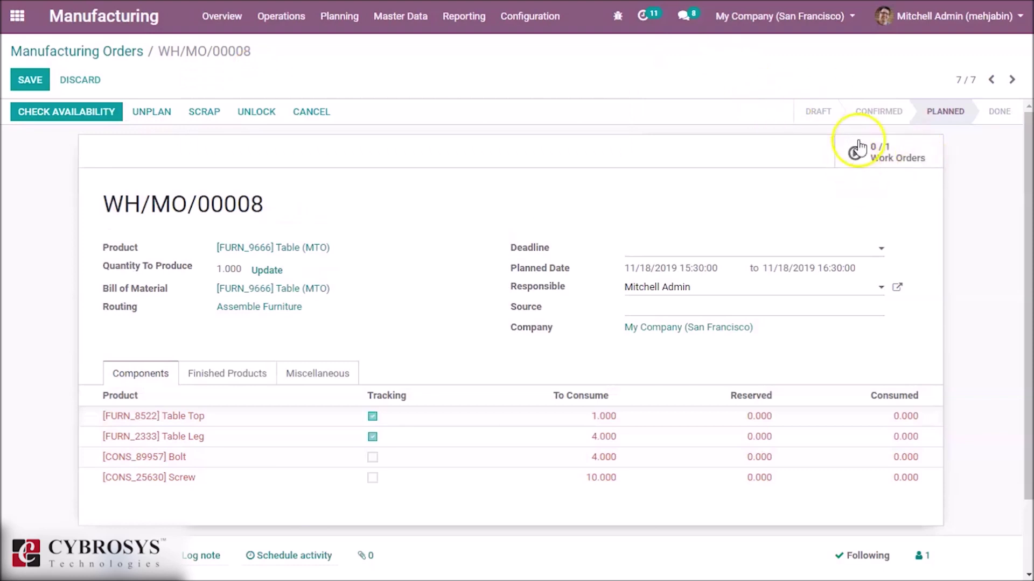
click(876, 155)
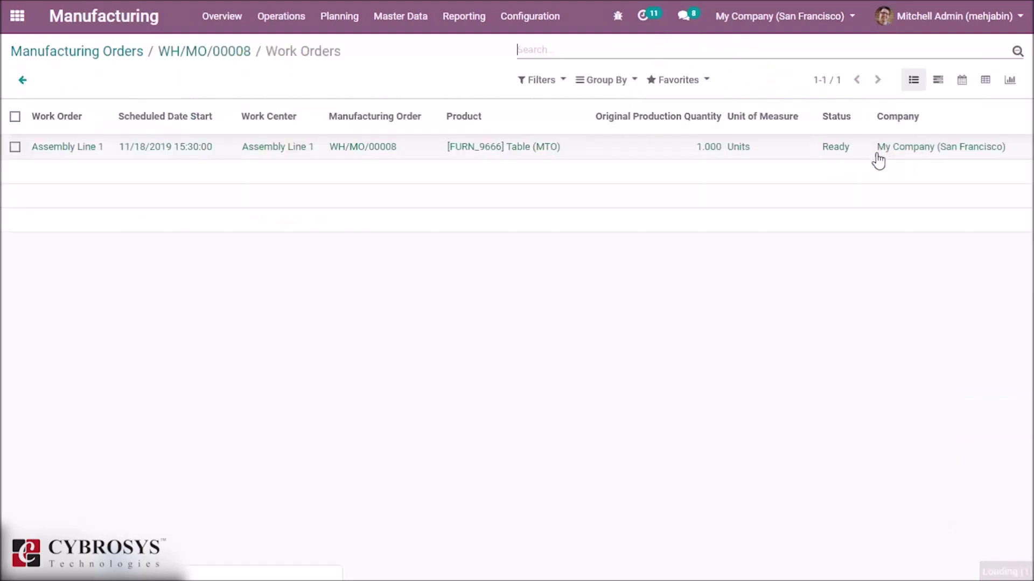
Open the Assembly Line 1 work order, start processing it, and validate the table head picture step
click(709, 149)
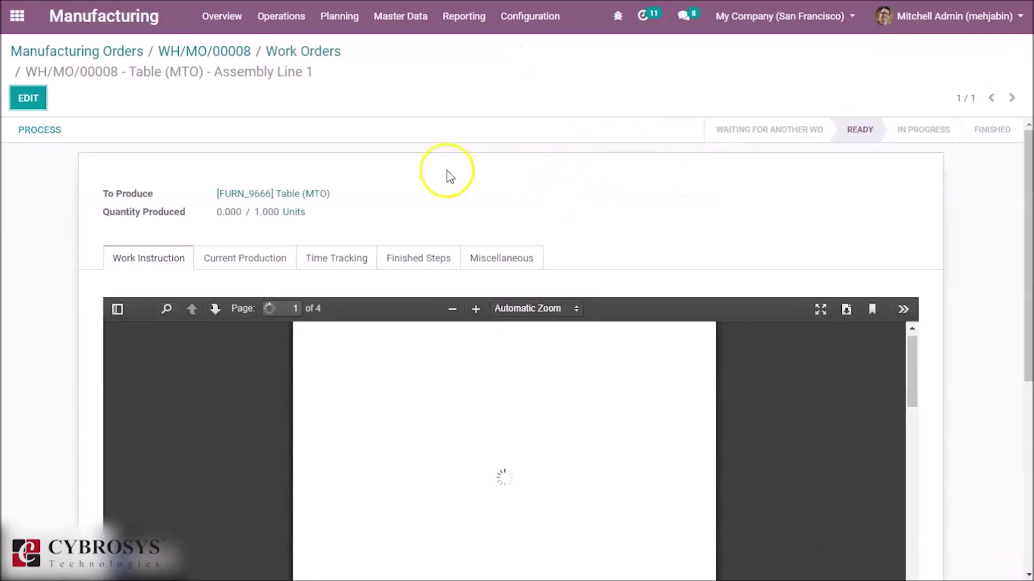
click(40, 132)
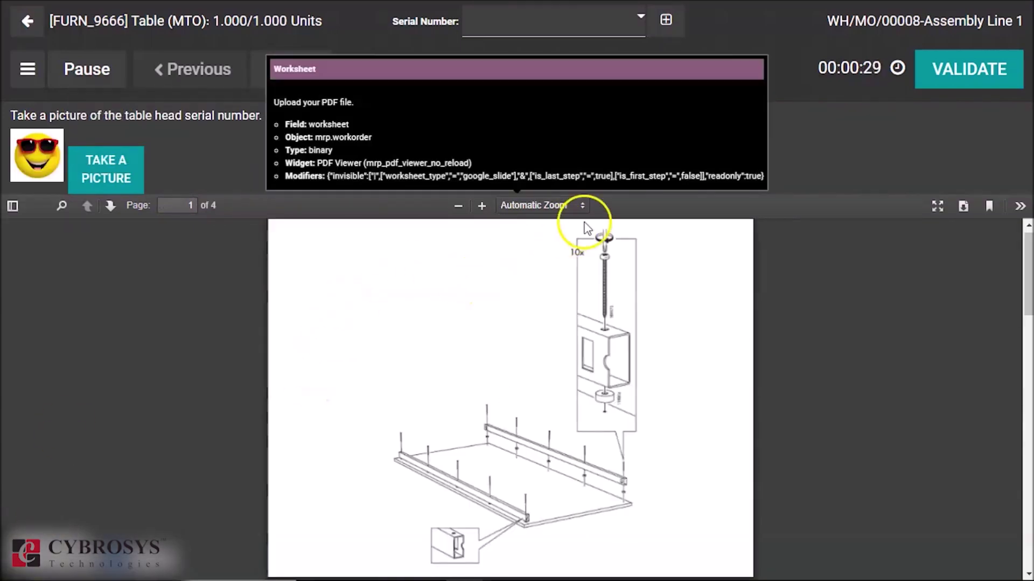
click(961, 70)
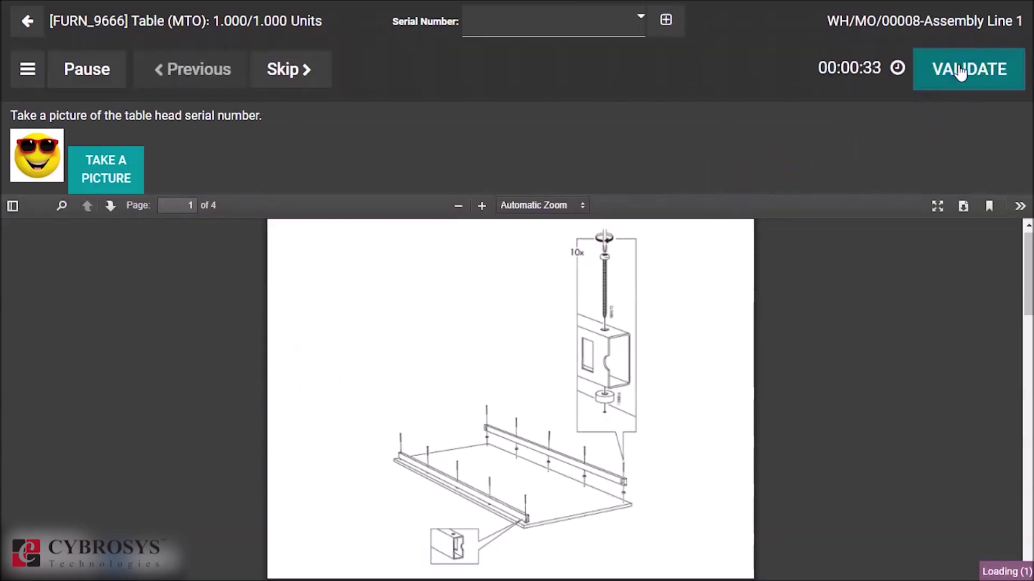
Create and assign lot 565465456 as the table head serial number
click(531, 27)
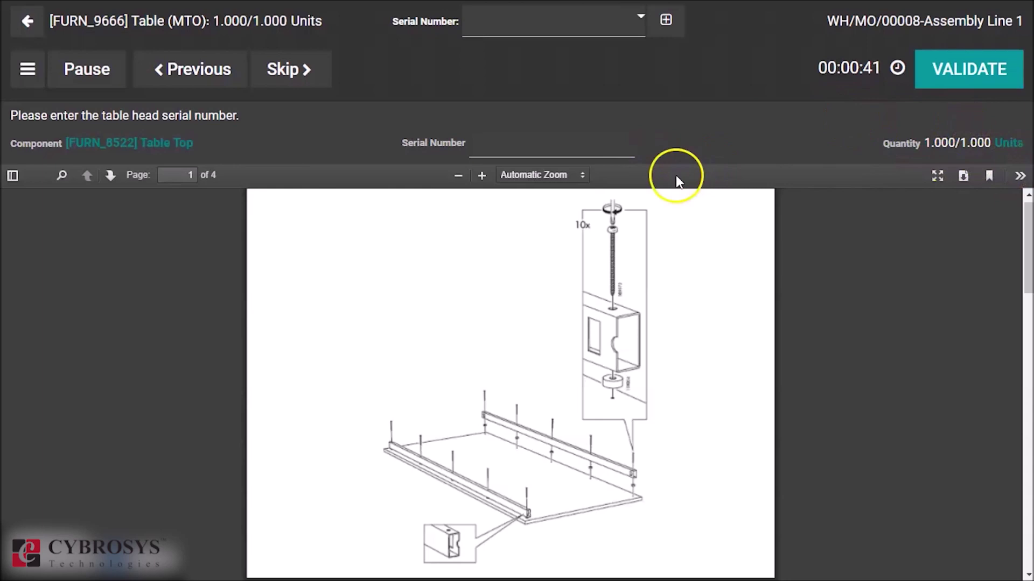
click(557, 146)
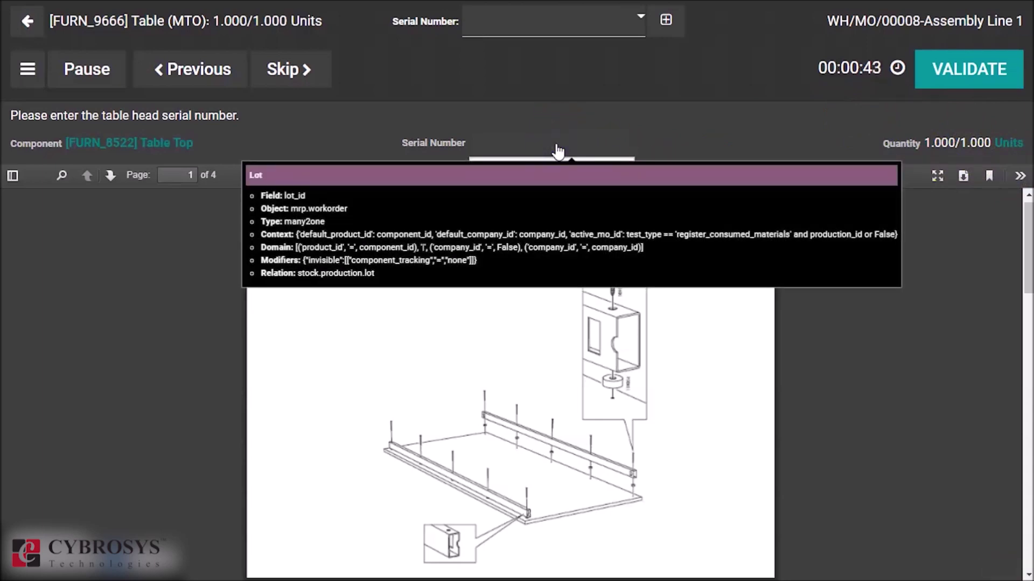
text(565465456)
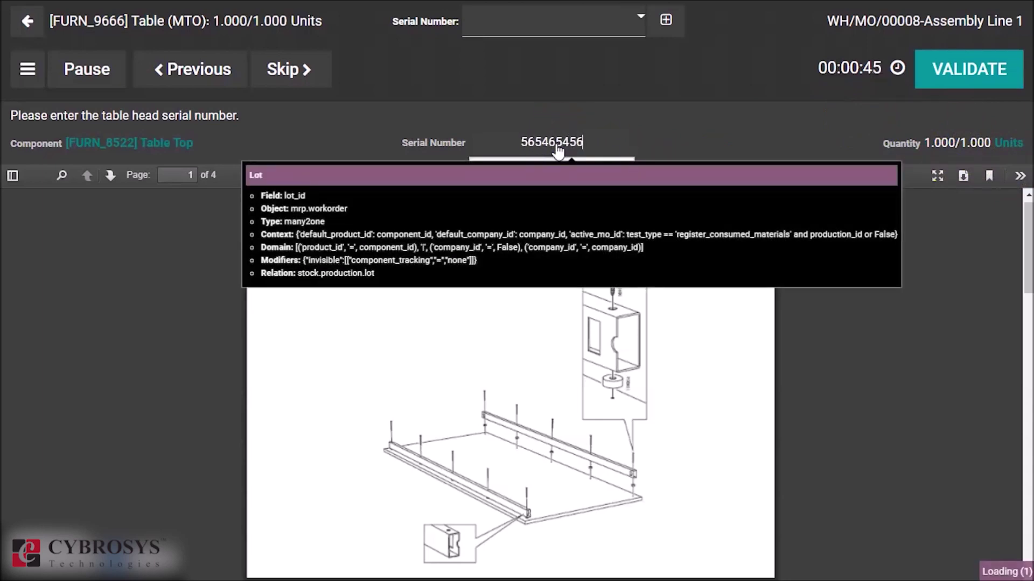
click(622, 125)
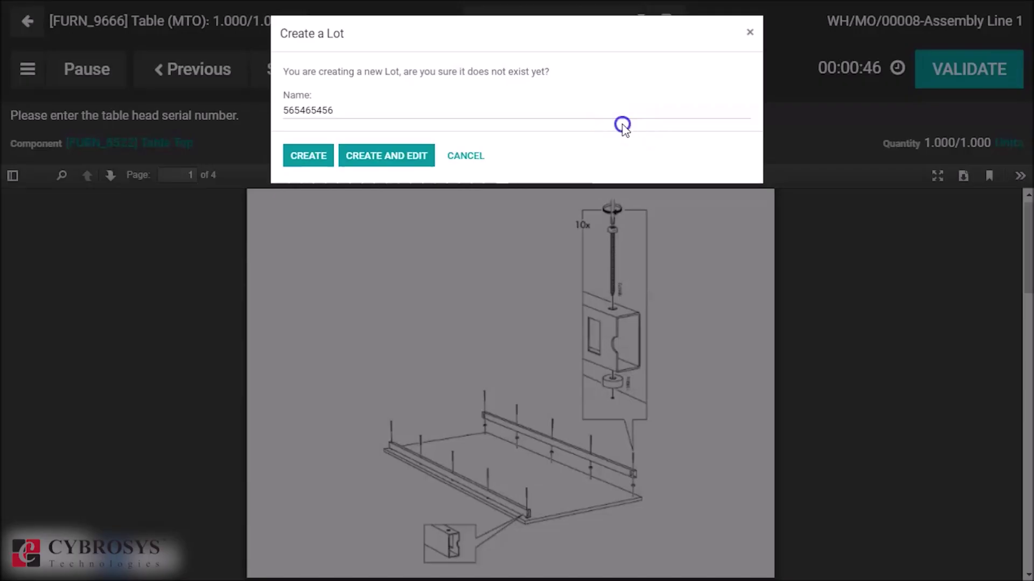
click(305, 155)
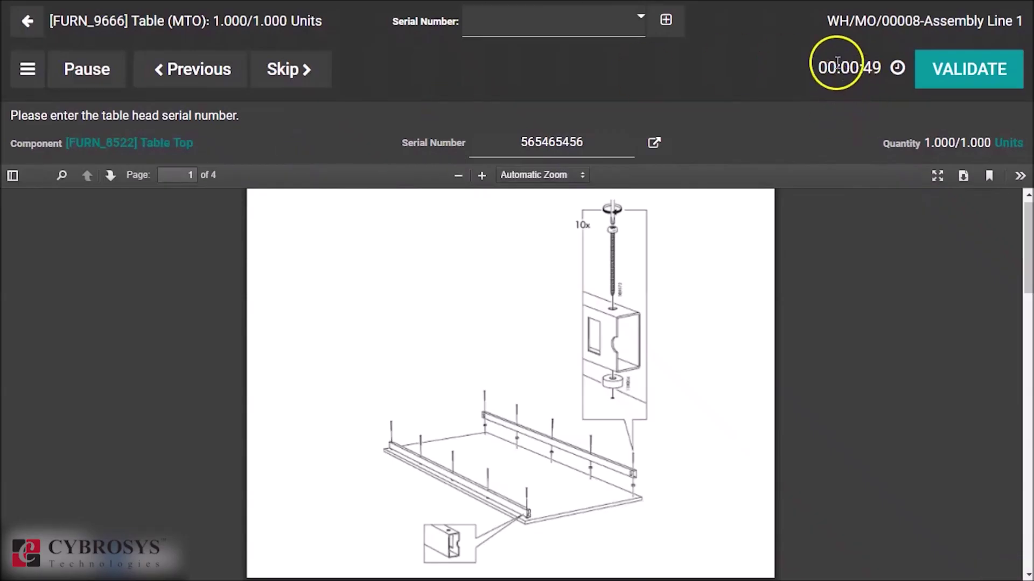
Create finished-table serial number 565323 and validate the serial number step
click(601, 28)
text(565323)
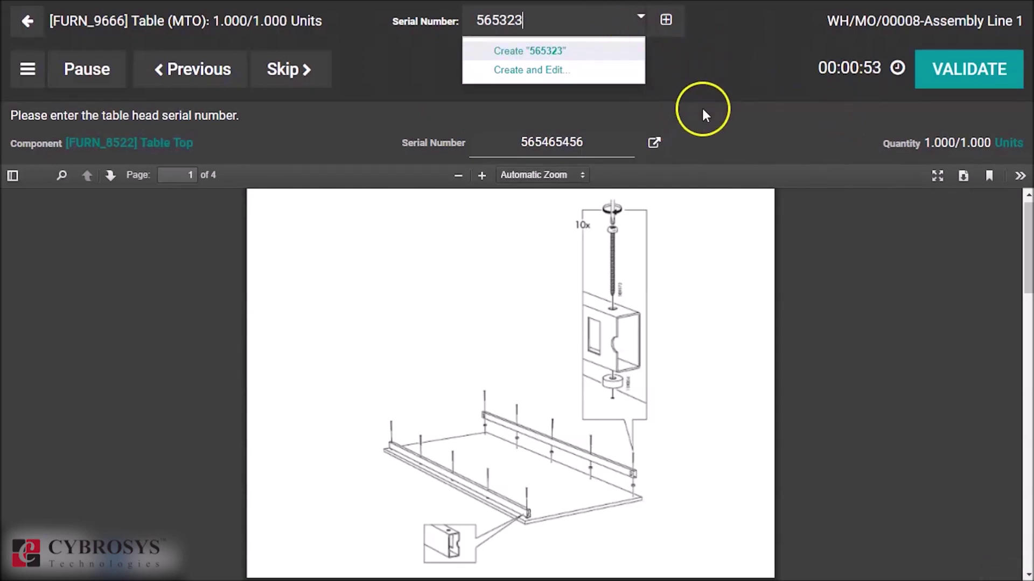
key(Return)
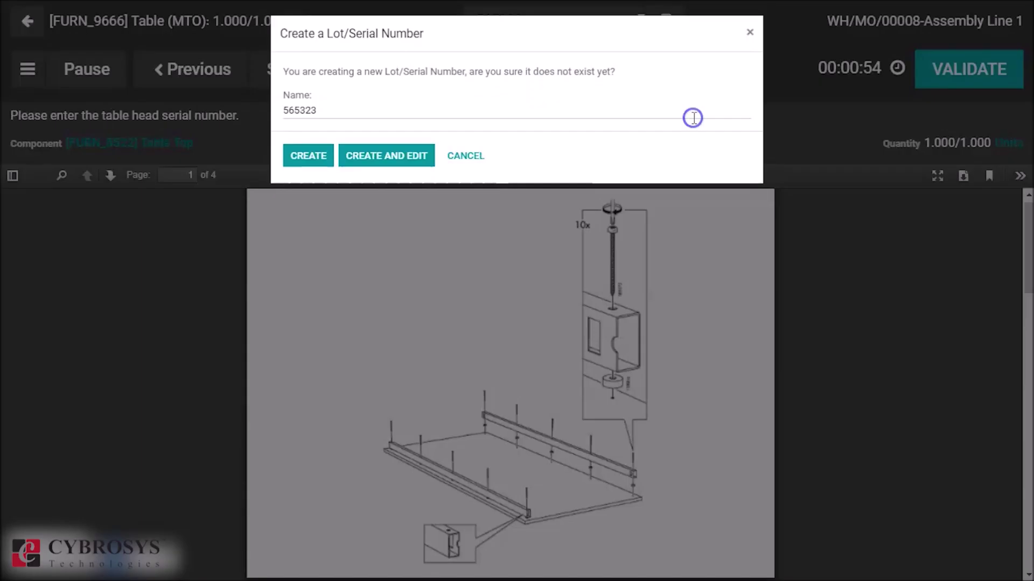
click(315, 157)
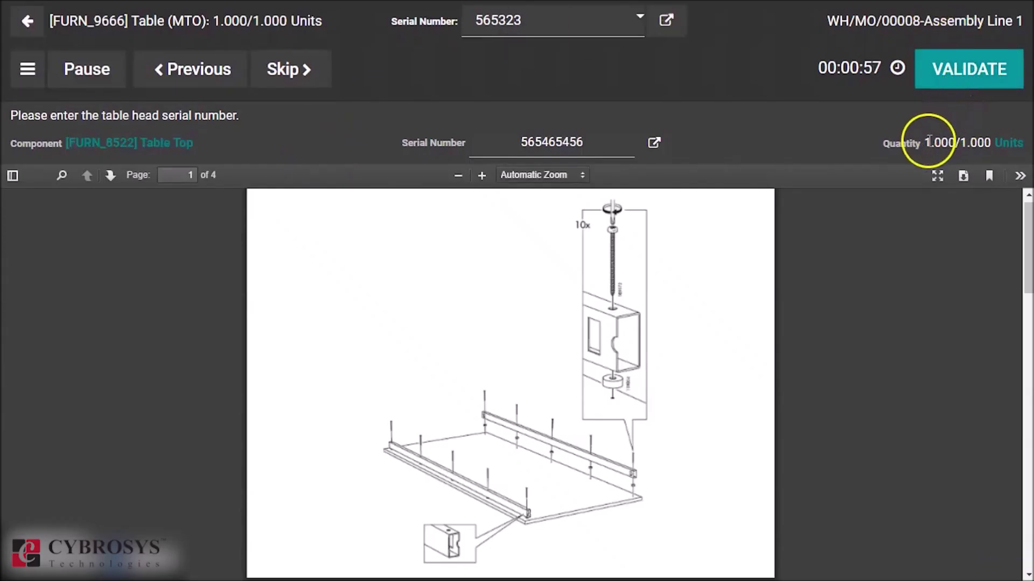
click(963, 53)
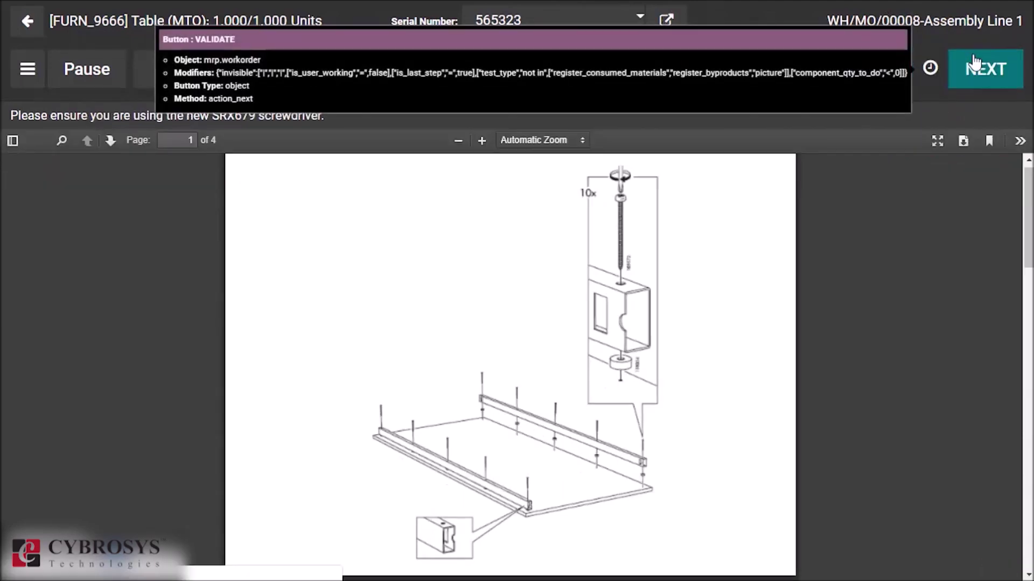
click(978, 73)
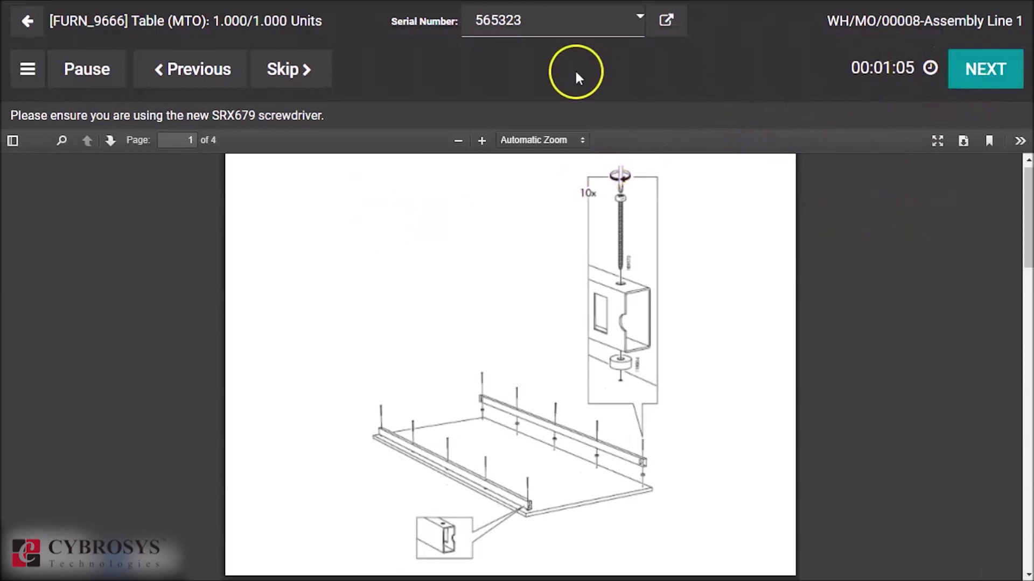
Advance to the table legs step, set quantity 5, and dismiss the missing lot error
click(983, 70)
click(983, 70)
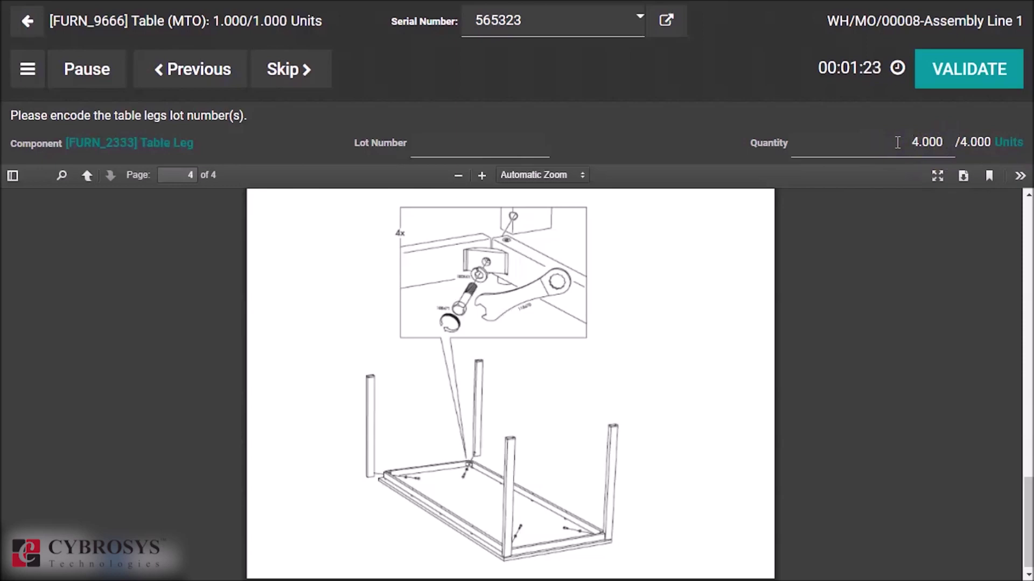
click(921, 150)
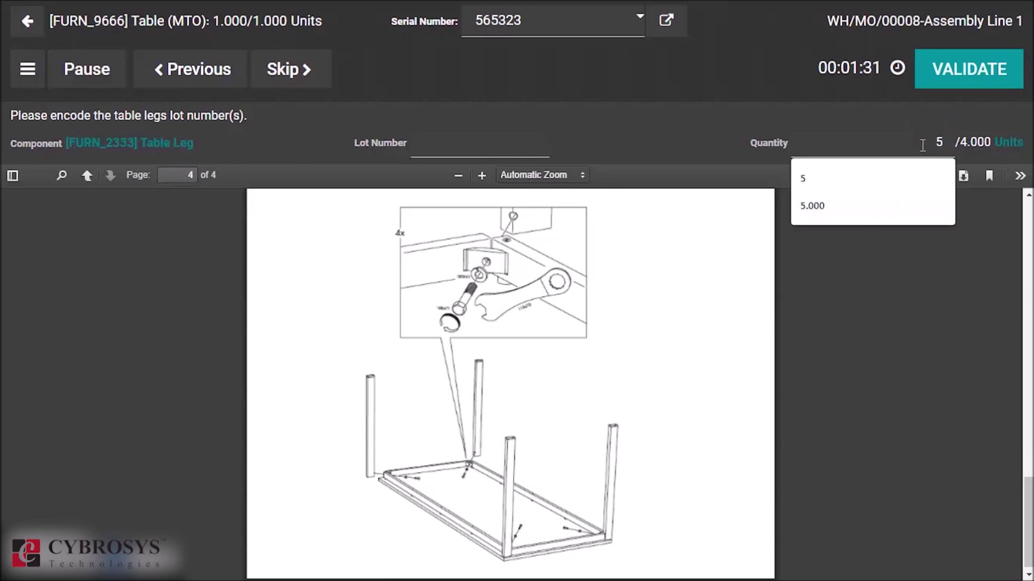
click(850, 182)
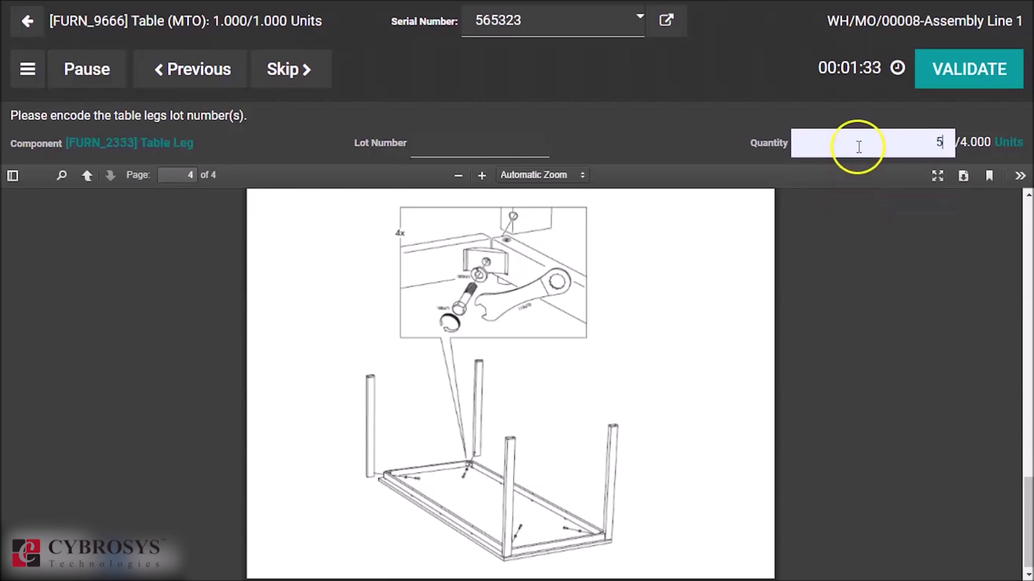
click(903, 112)
click(951, 85)
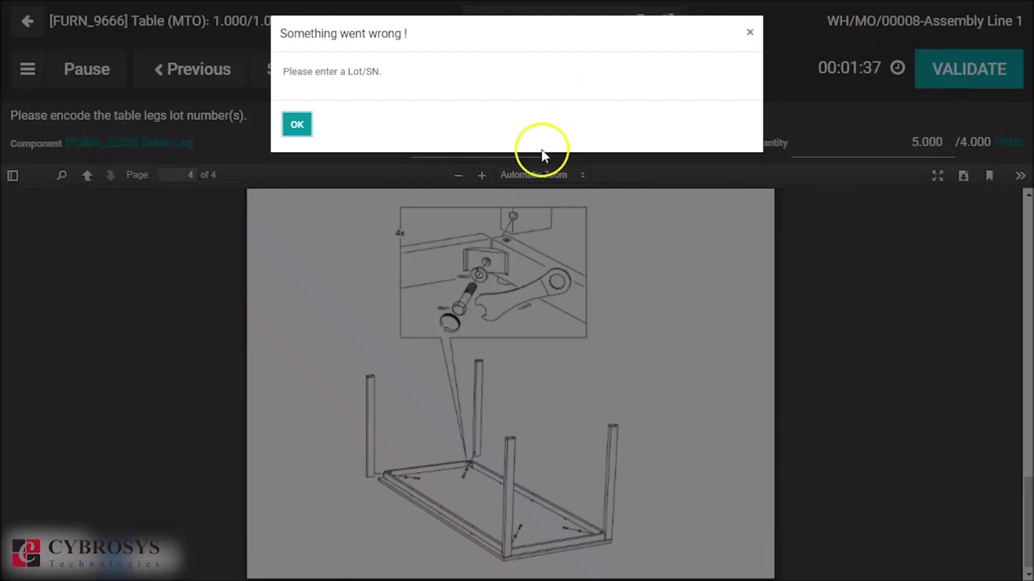
click(297, 125)
Create table legs lot 89364, retry validation, and dismiss the BoM consumption error
click(458, 142)
text(89364)
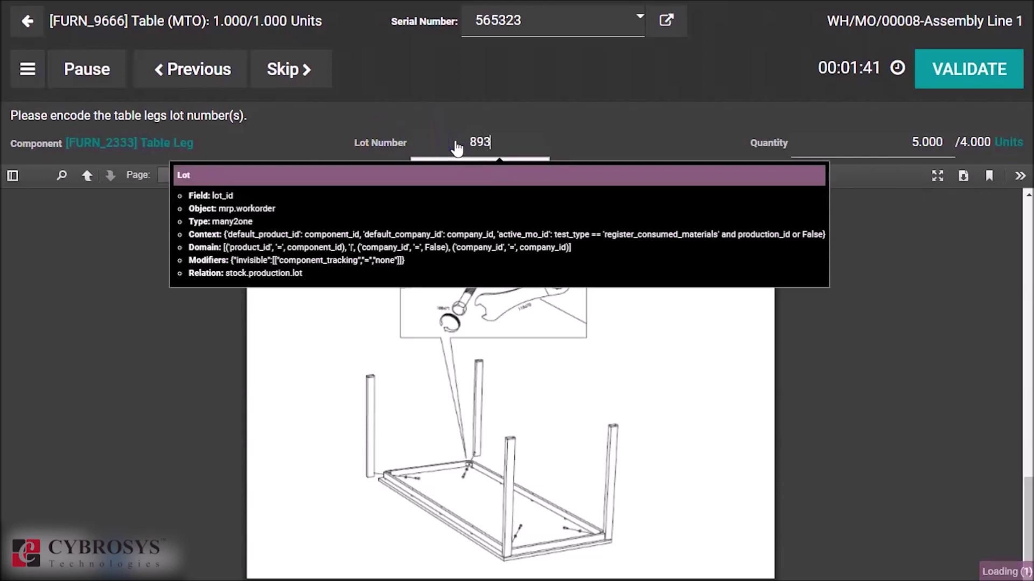
click(490, 172)
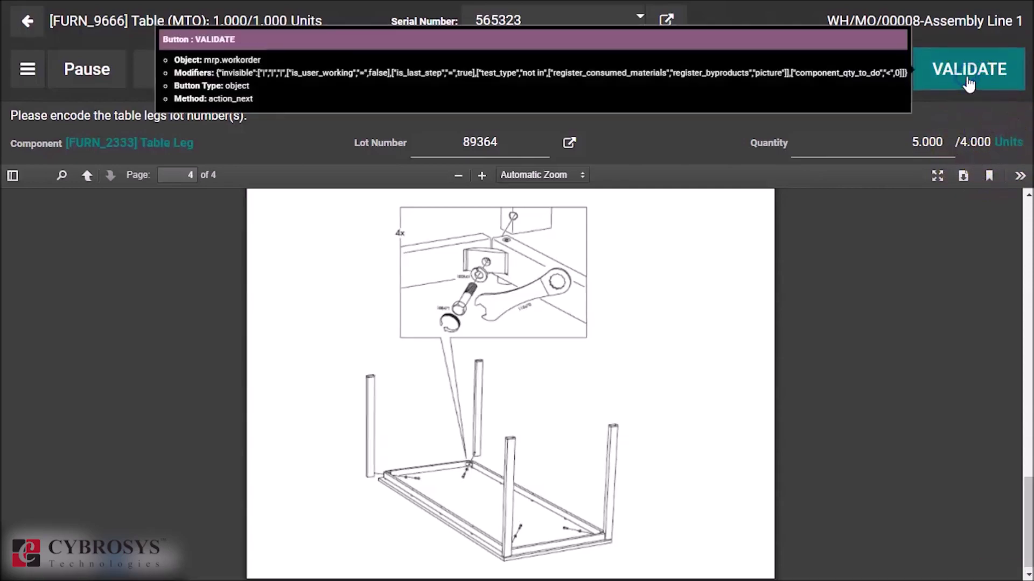
click(967, 81)
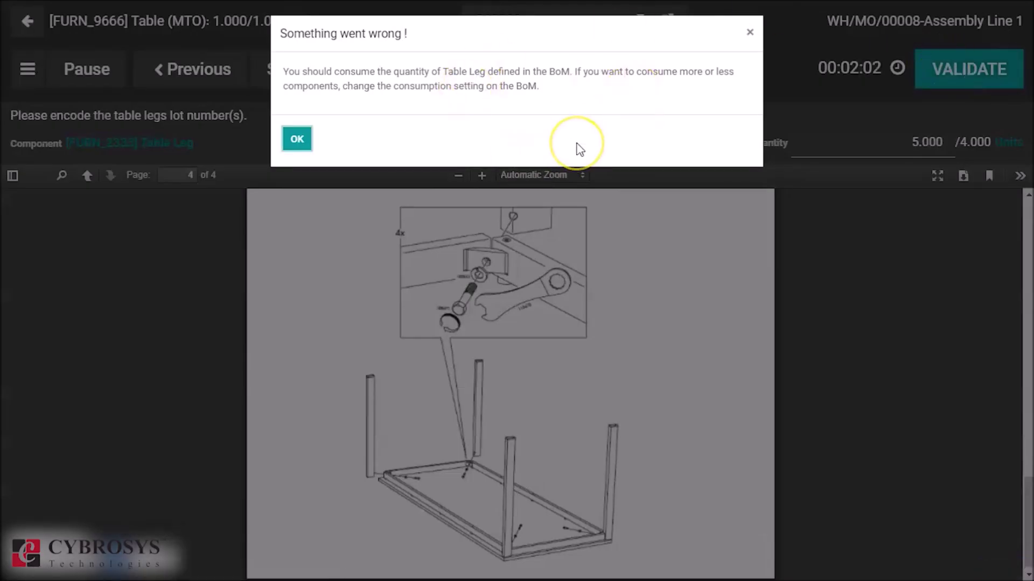
click(480, 111)
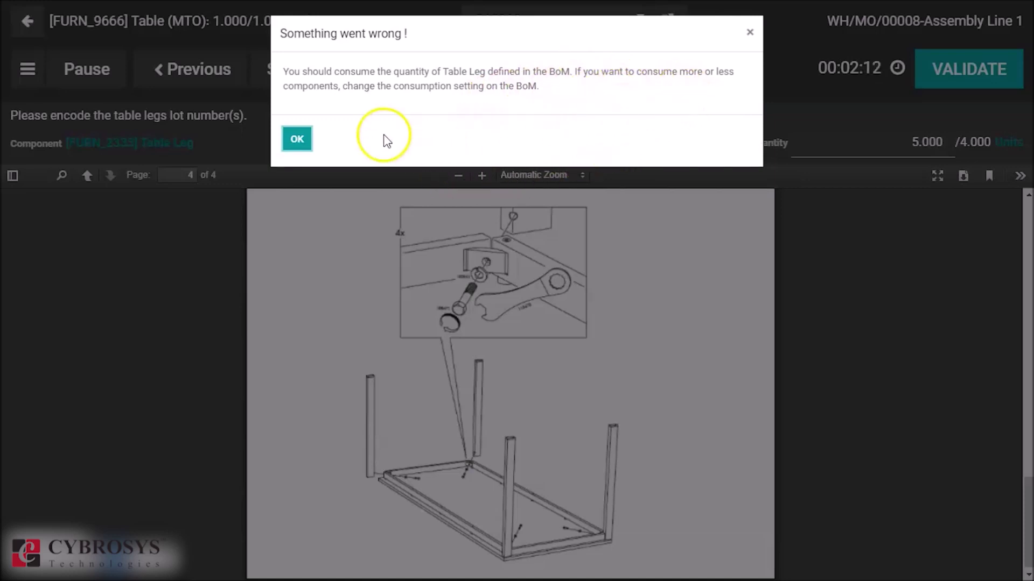
click(298, 140)
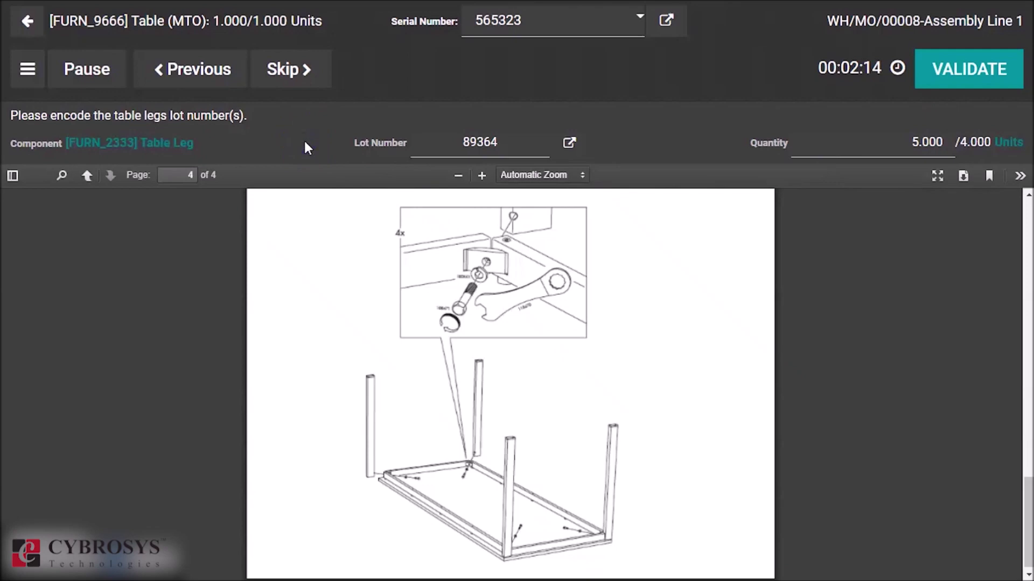
Set the table leg quantity to 4, validate the step, then pause and return to the work order form
click(927, 143)
text(4)
click(934, 133)
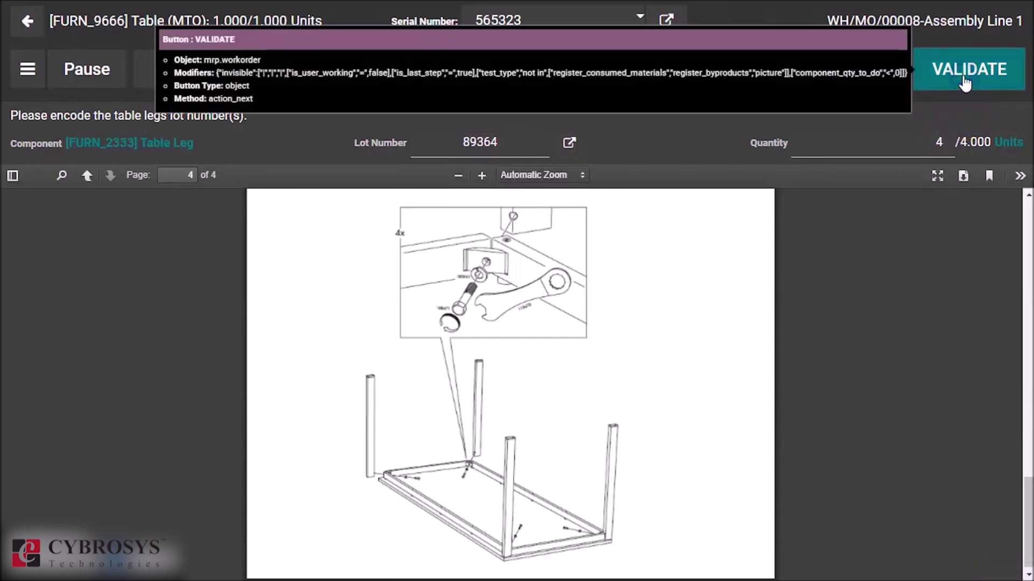
click(964, 84)
click(378, 237)
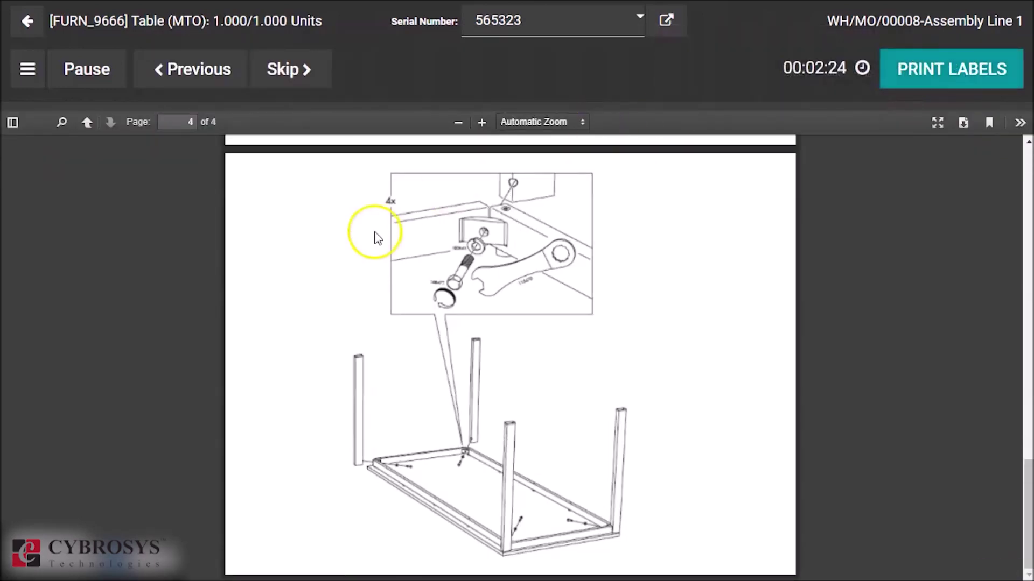
click(106, 81)
click(29, 19)
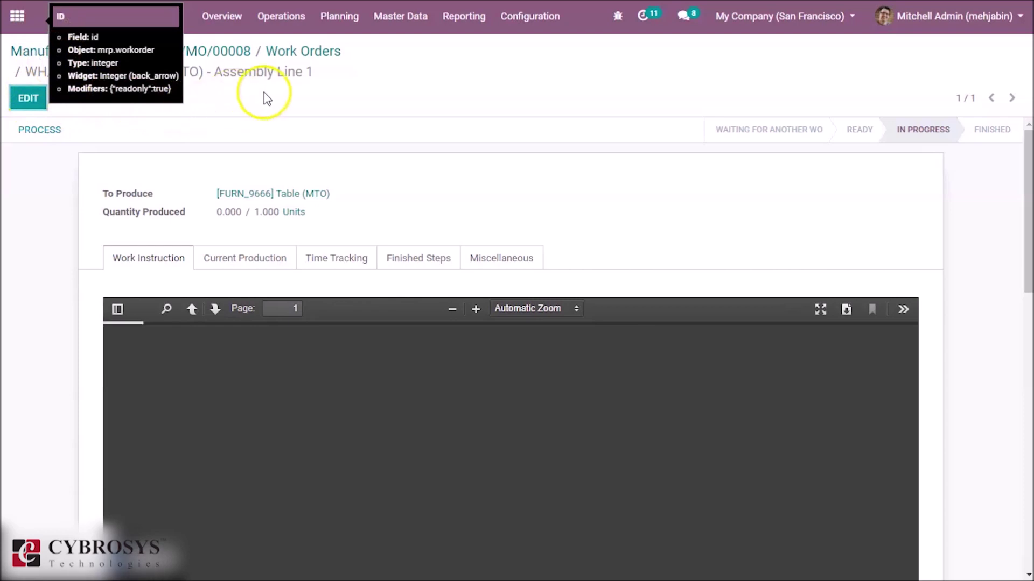
Go from Manufacturing Orders to the Table (MTO) bill of materials and view its Miscellaneous settings
click(119, 54)
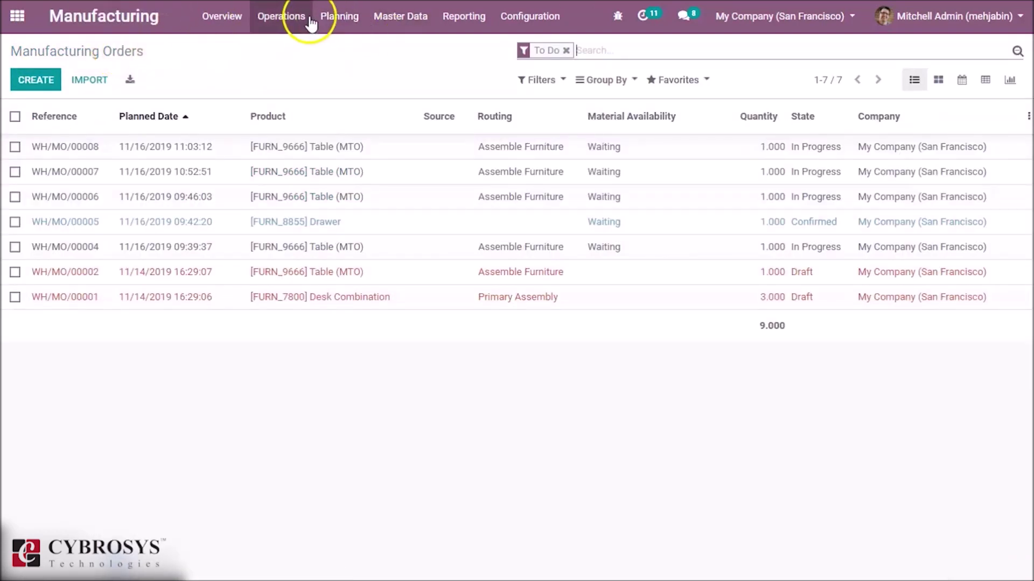
click(408, 27)
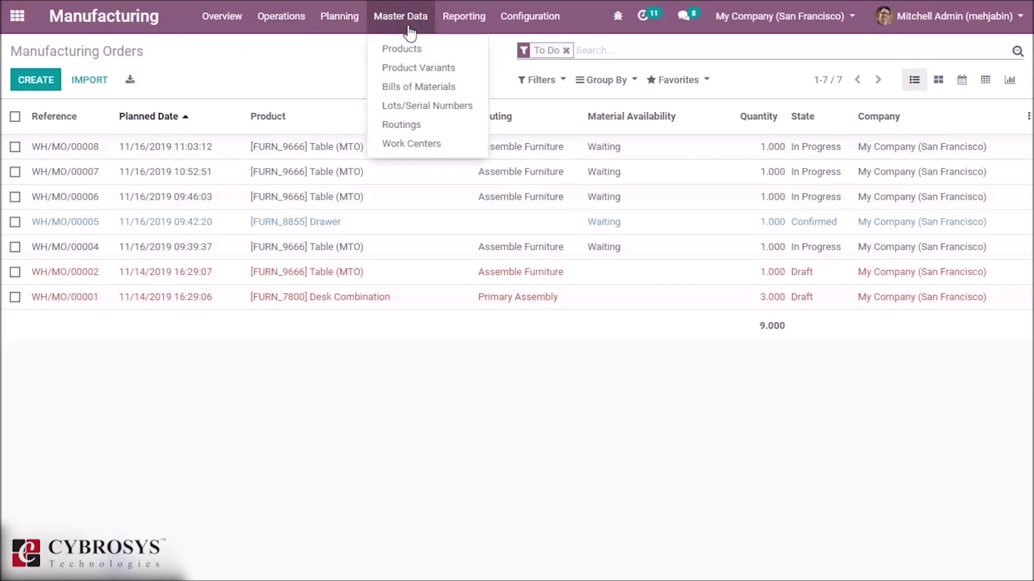
click(411, 86)
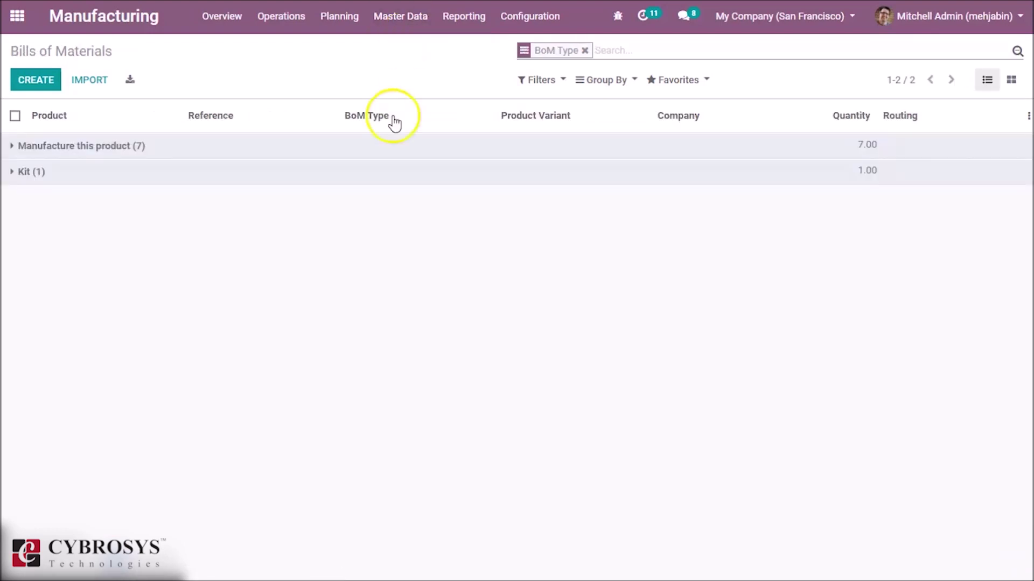
click(354, 150)
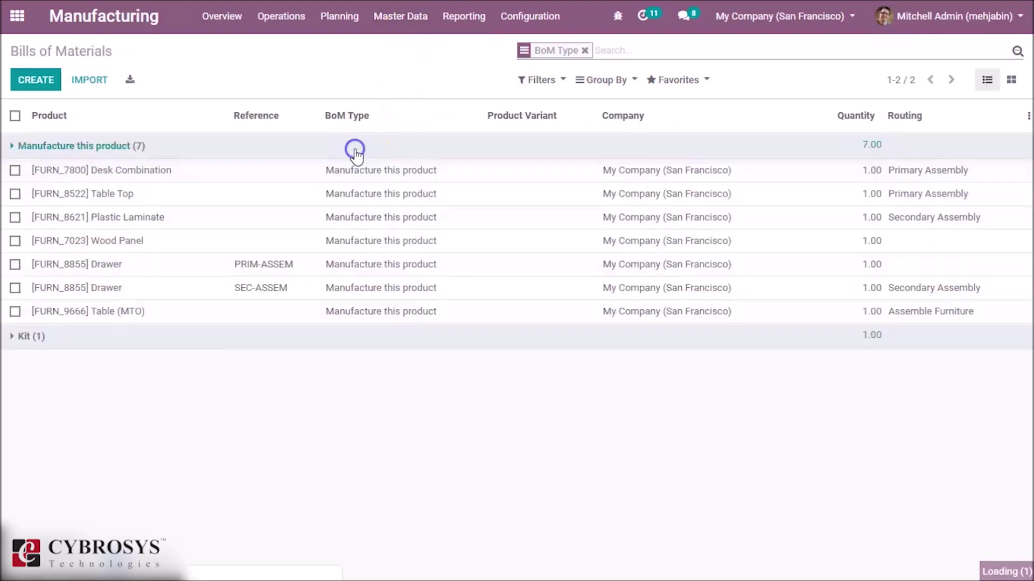
click(269, 315)
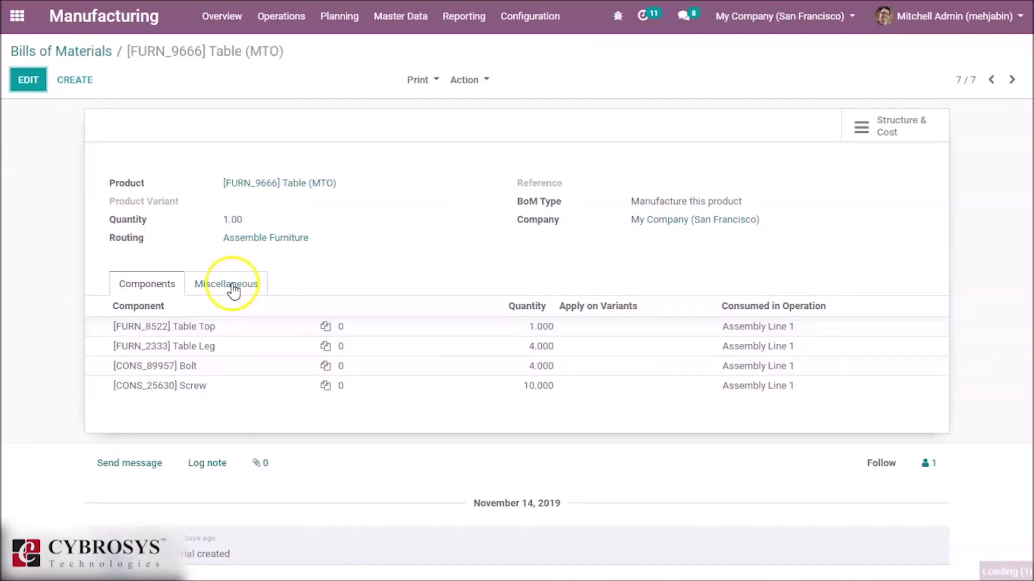
click(232, 284)
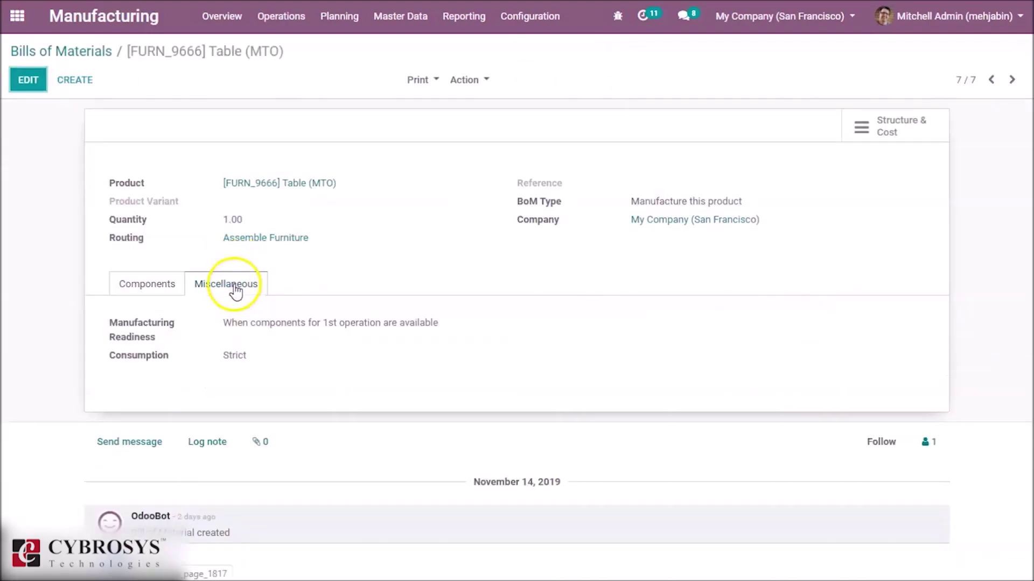
Change the Table (MTO) BoM consumption from Strict to Flexible, save, and go back to the list
click(29, 84)
click(302, 373)
click(295, 413)
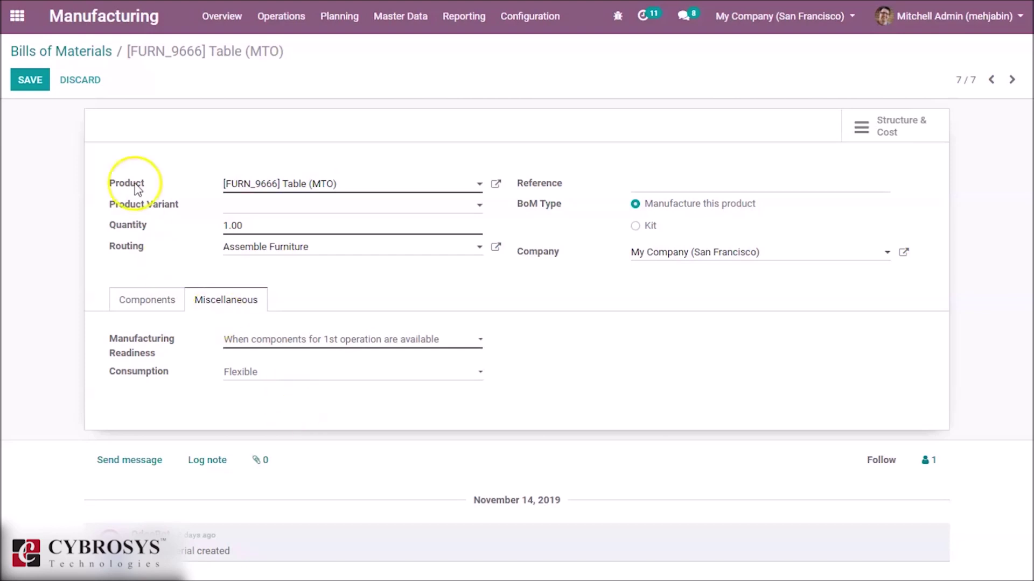
click(31, 81)
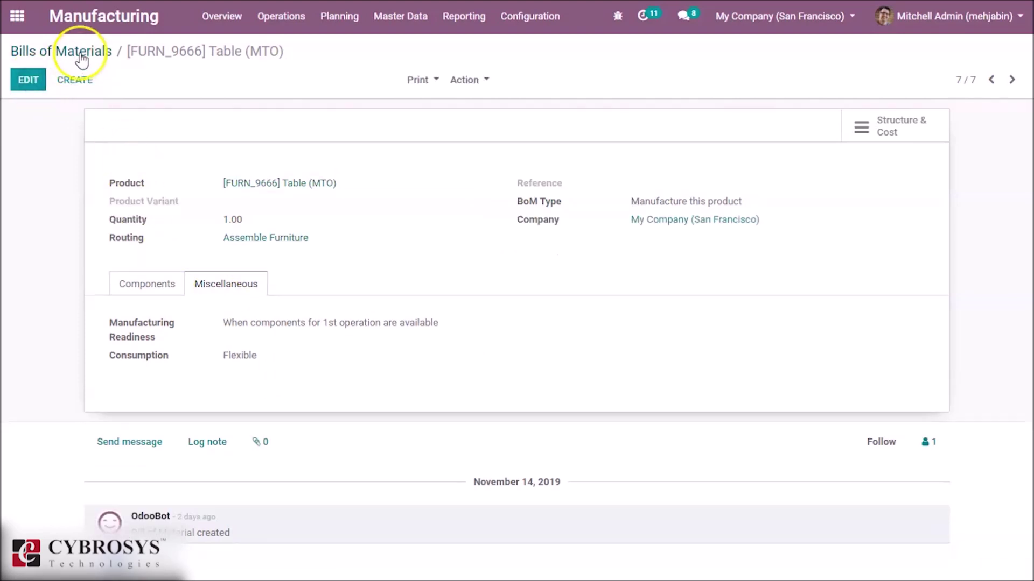
click(84, 50)
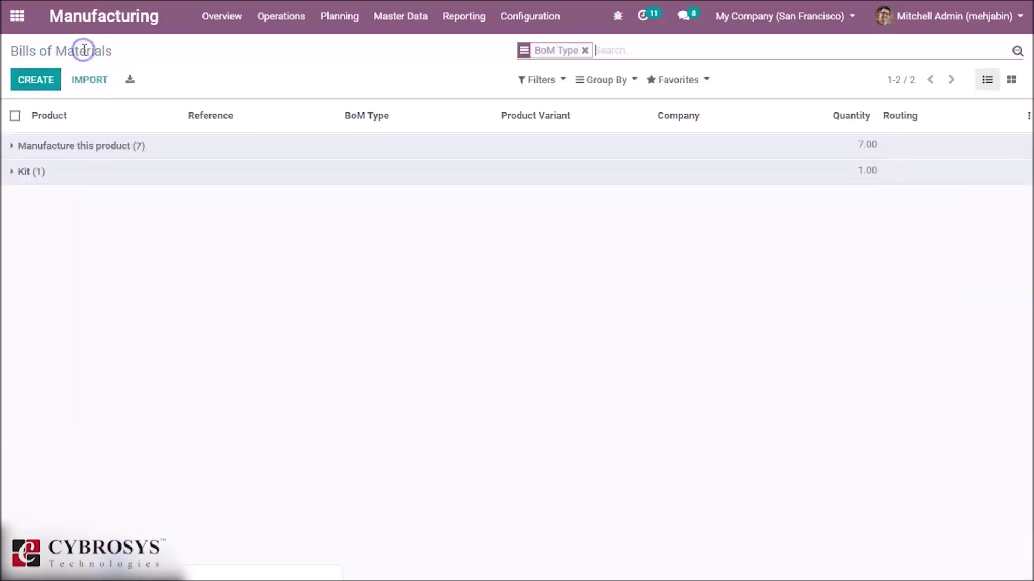
Create a new manufacturing order for Table (MTO)
click(281, 25)
click(291, 50)
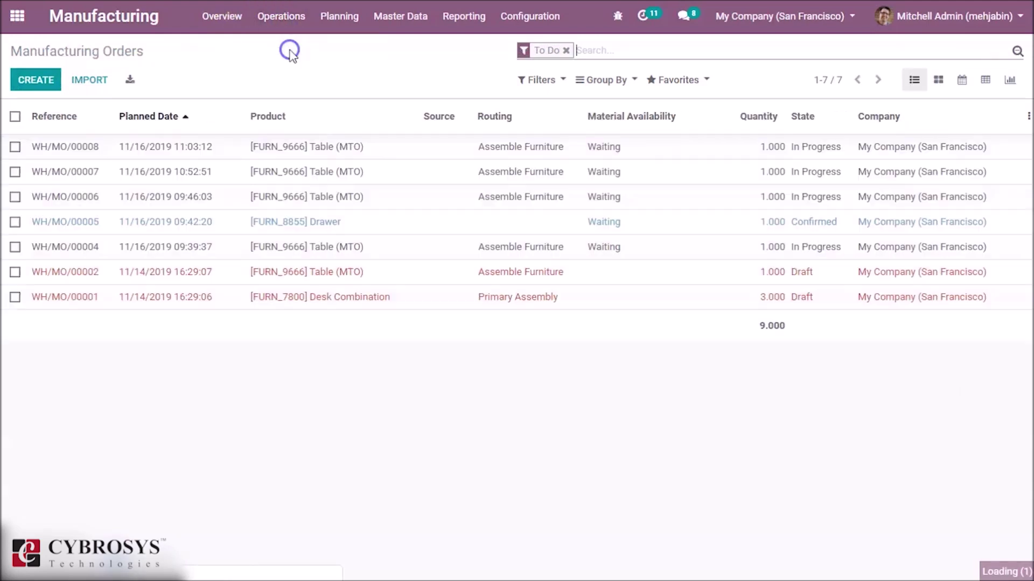
click(55, 85)
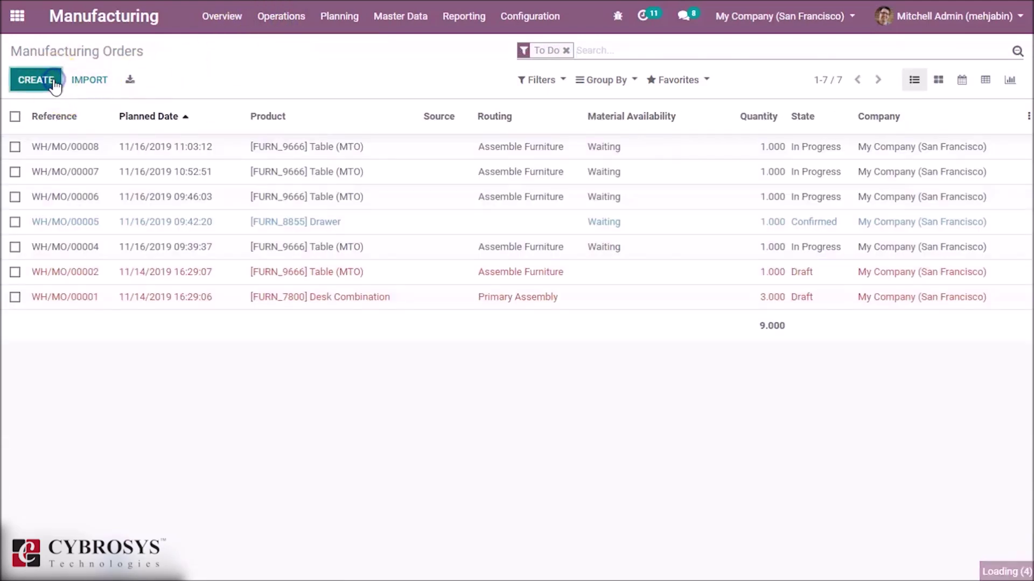
click(333, 221)
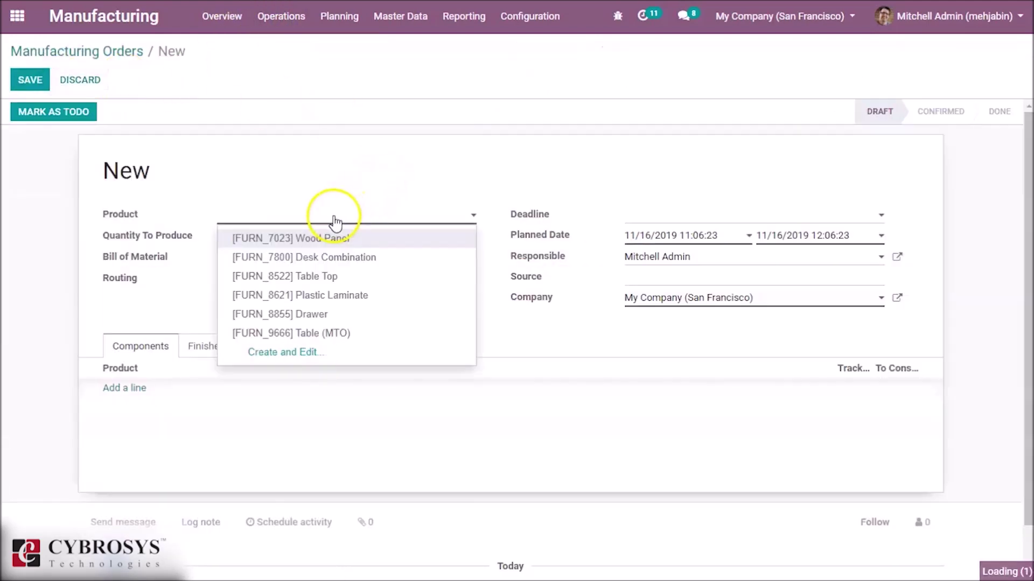
click(348, 333)
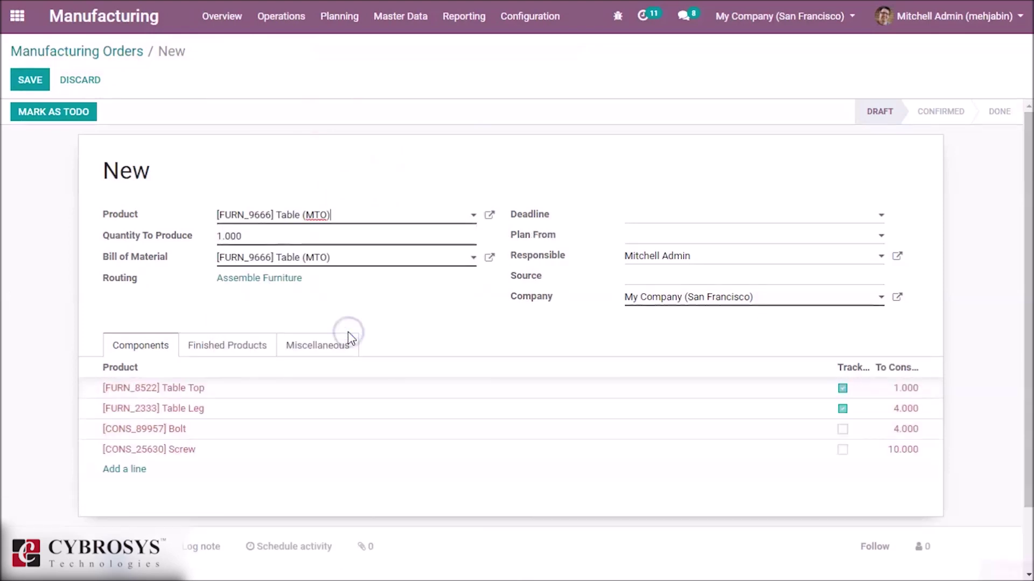
click(51, 533)
Mark order WH/MO/00009 as To Do, plan it, and open its work orders
click(78, 114)
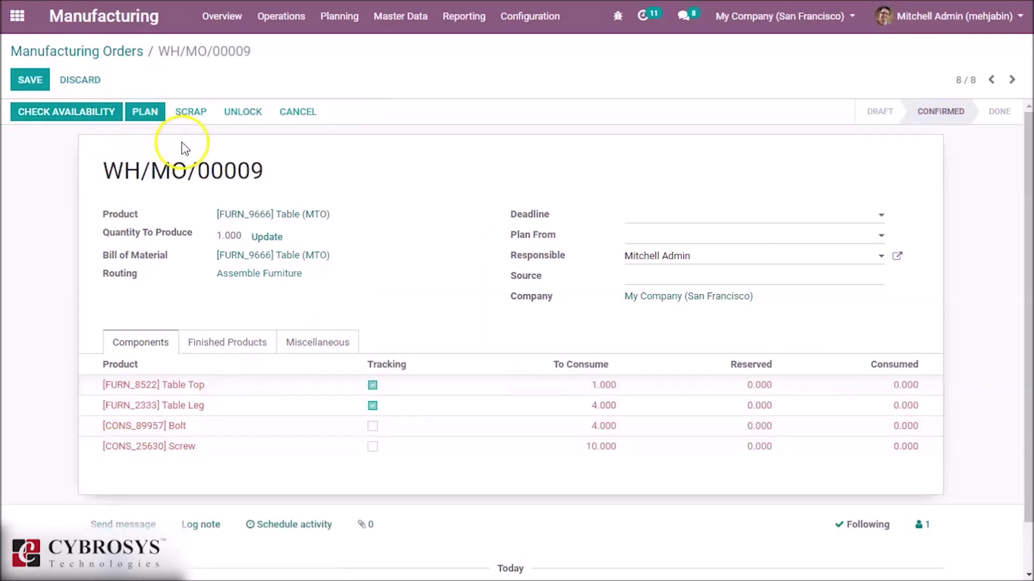
click(152, 119)
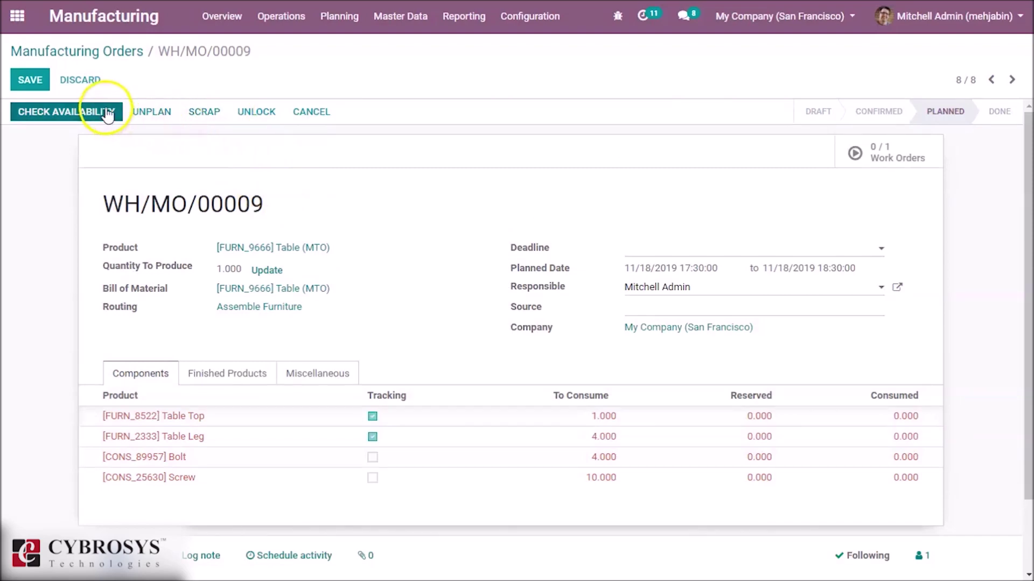
click(911, 152)
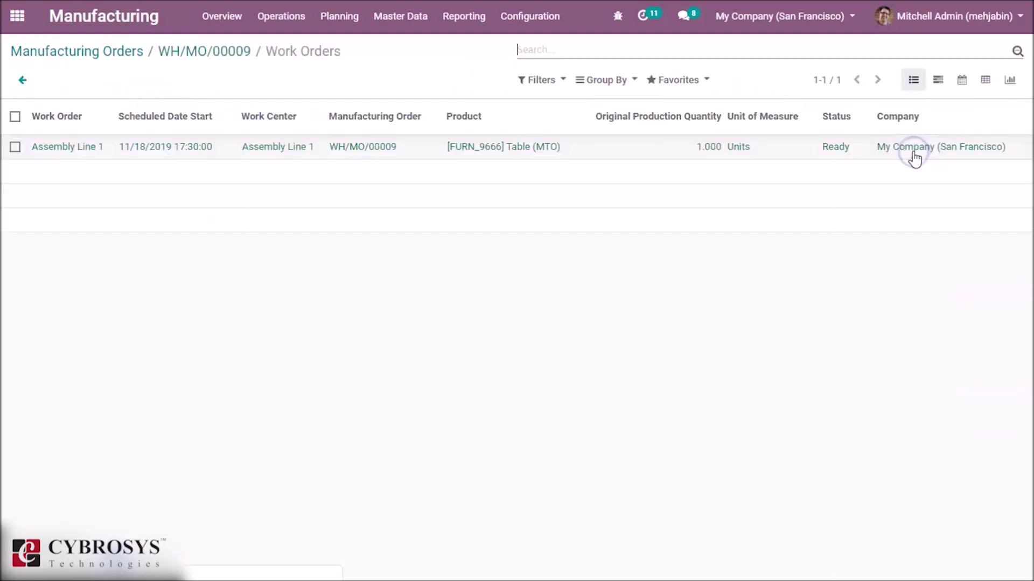
Start processing the Assembly Line 1 work order and create finished-table serial 53432
click(426, 149)
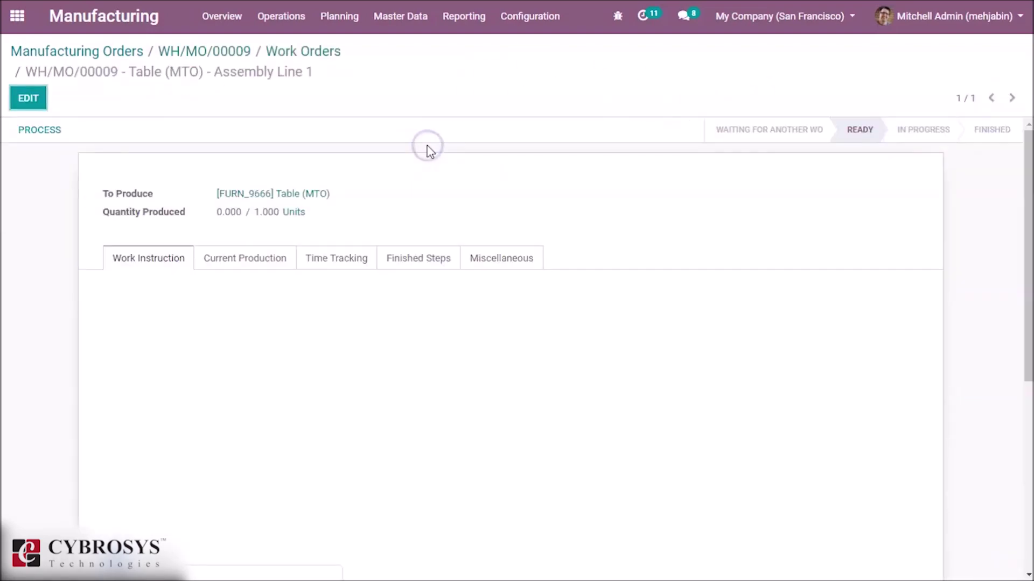
click(47, 132)
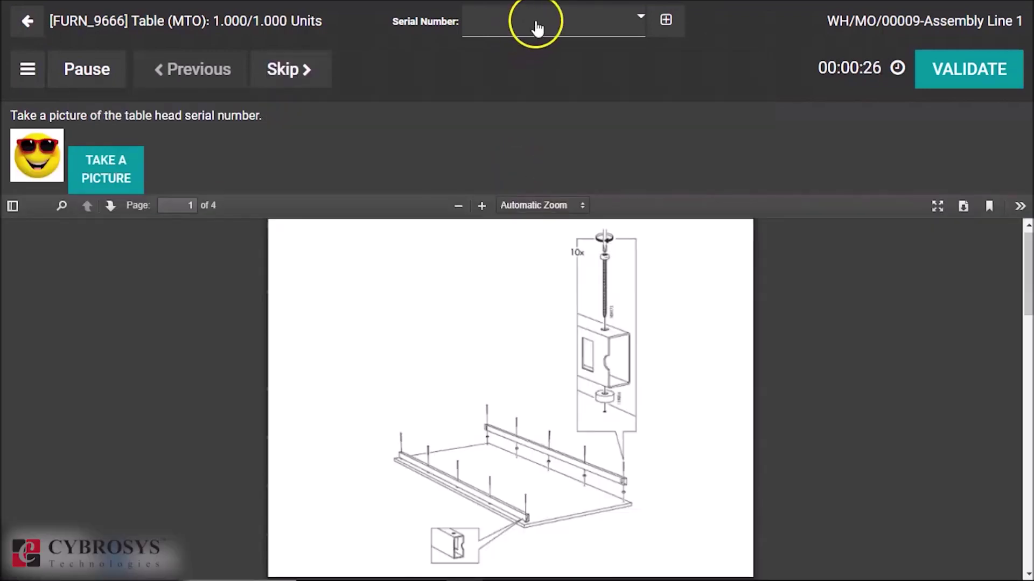
click(537, 27)
text(53432)
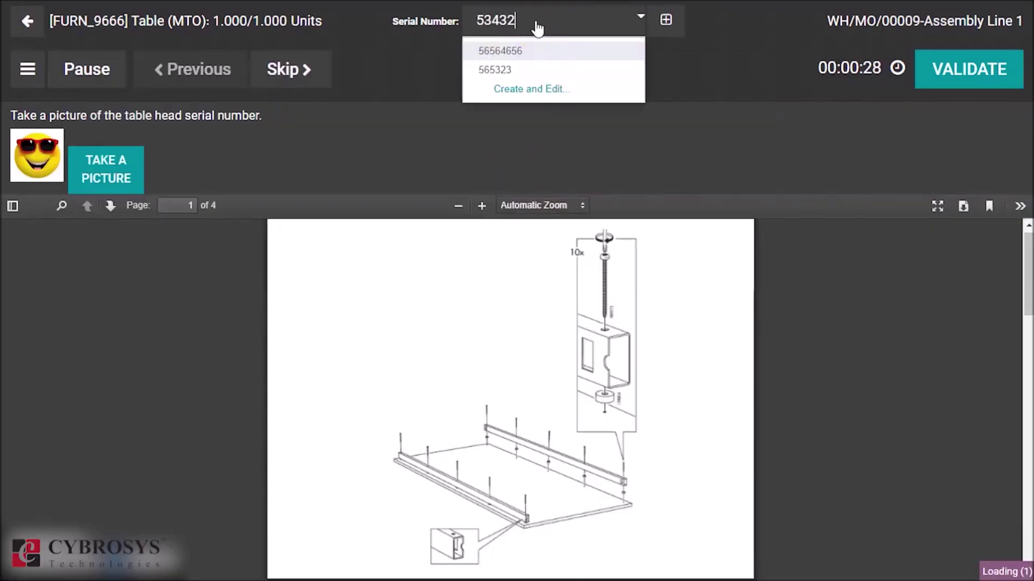
click(553, 45)
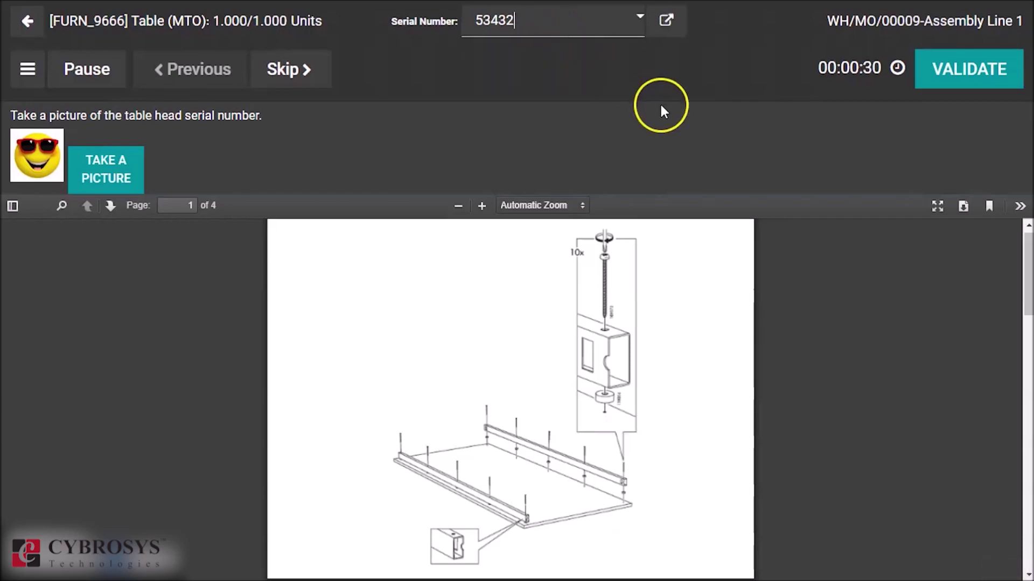
click(949, 80)
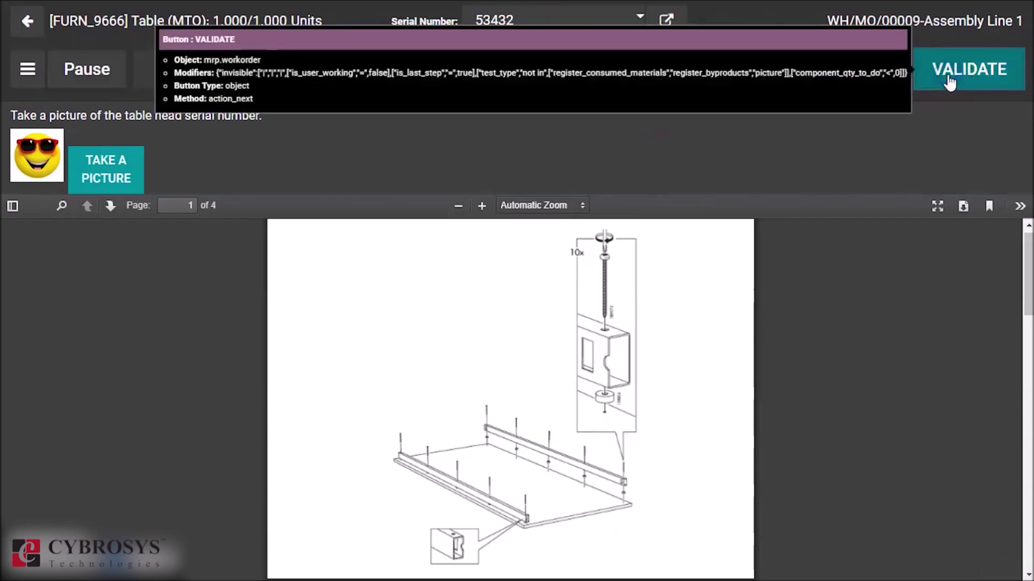
Create Table Top serial 23132, validate it, and continue to the leg attaching step
click(527, 153)
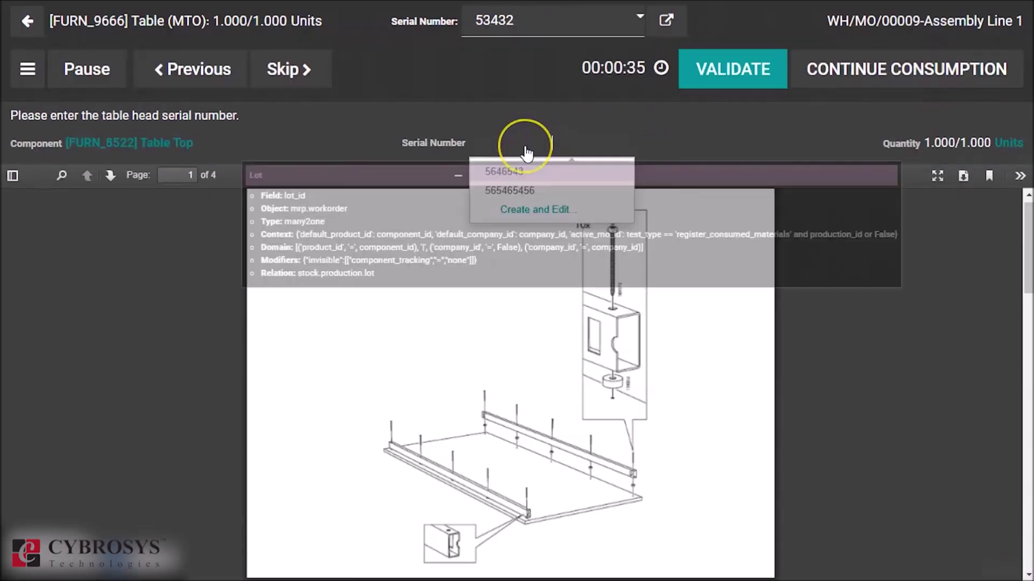
text(23132)
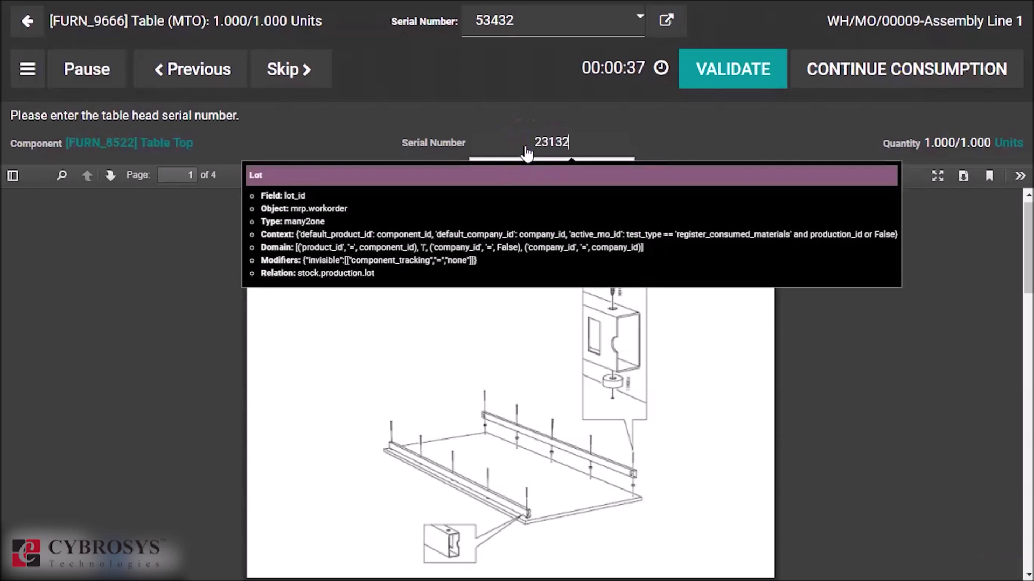
click(554, 175)
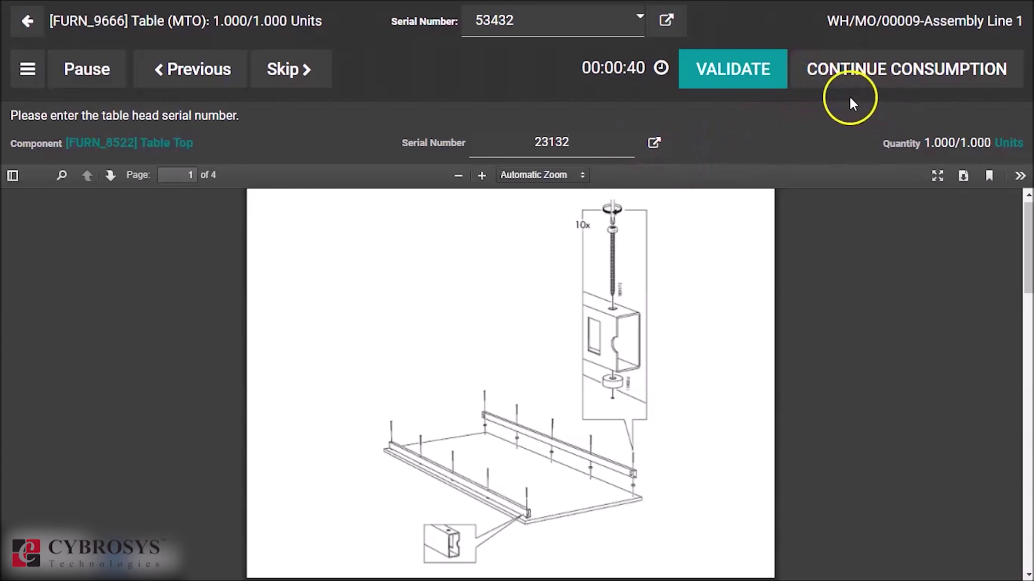
click(780, 73)
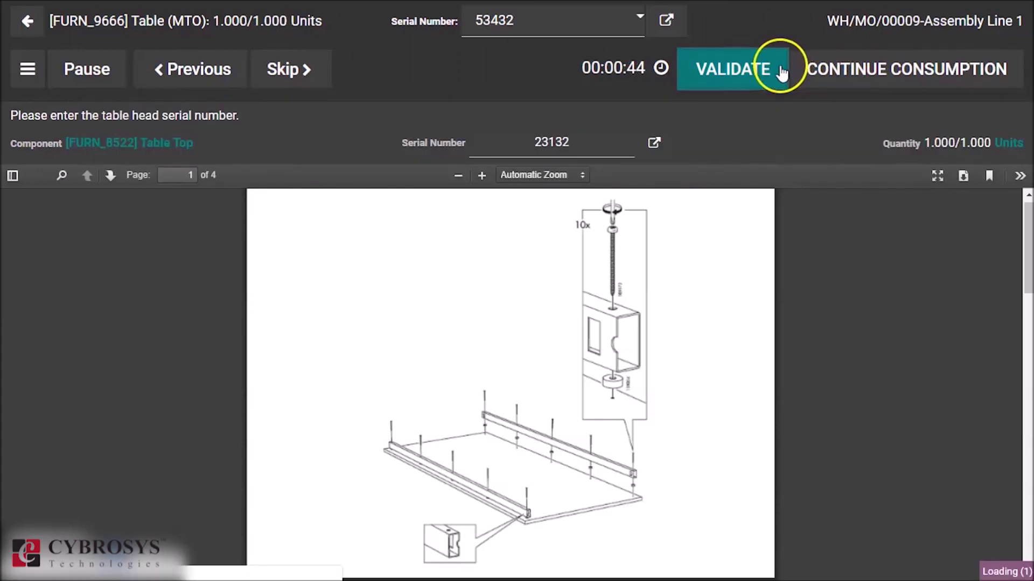
click(999, 81)
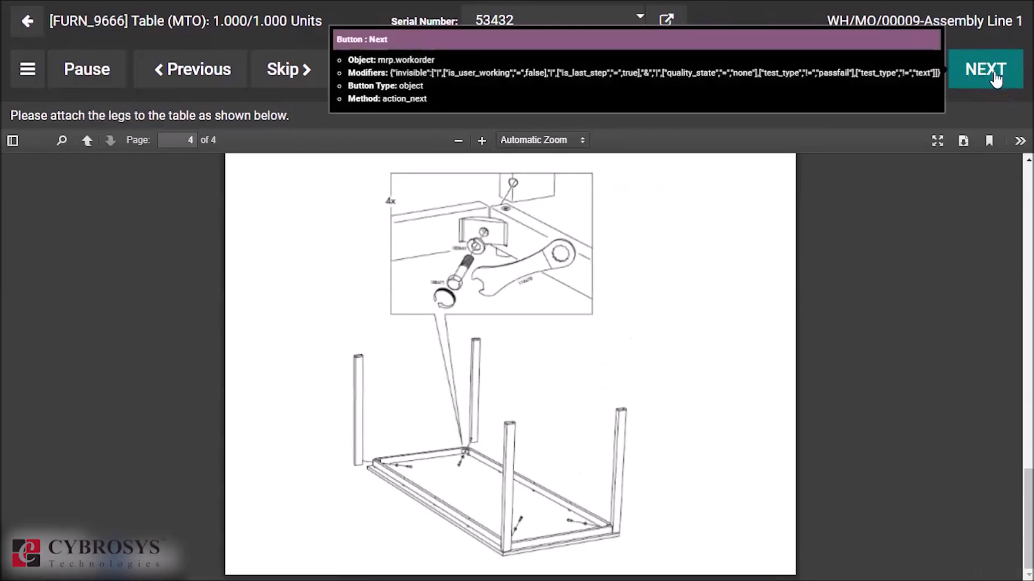
Record 8 table legs from newly created lot 8797465, validate, and pause the work order timer
click(996, 80)
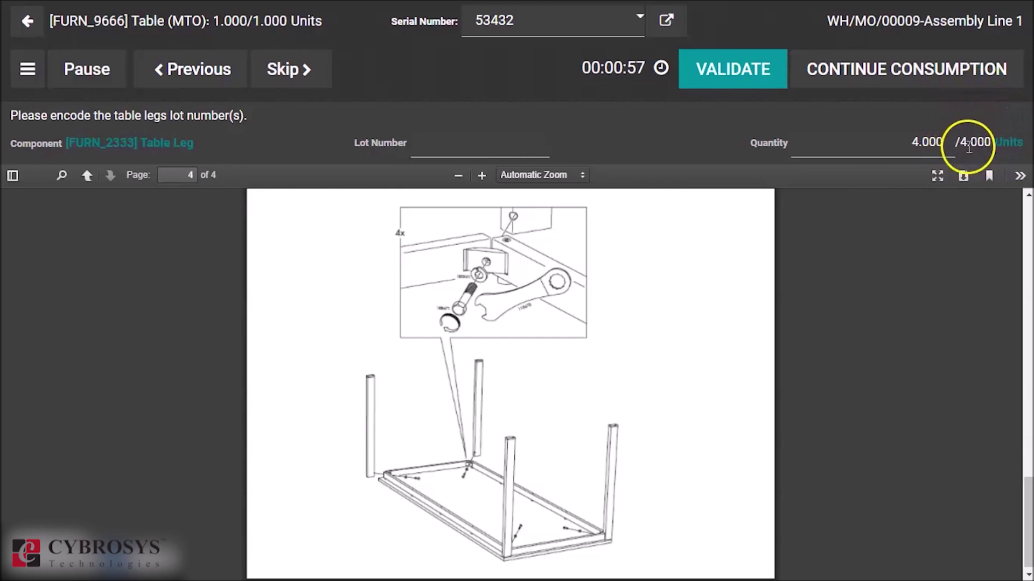
click(922, 144)
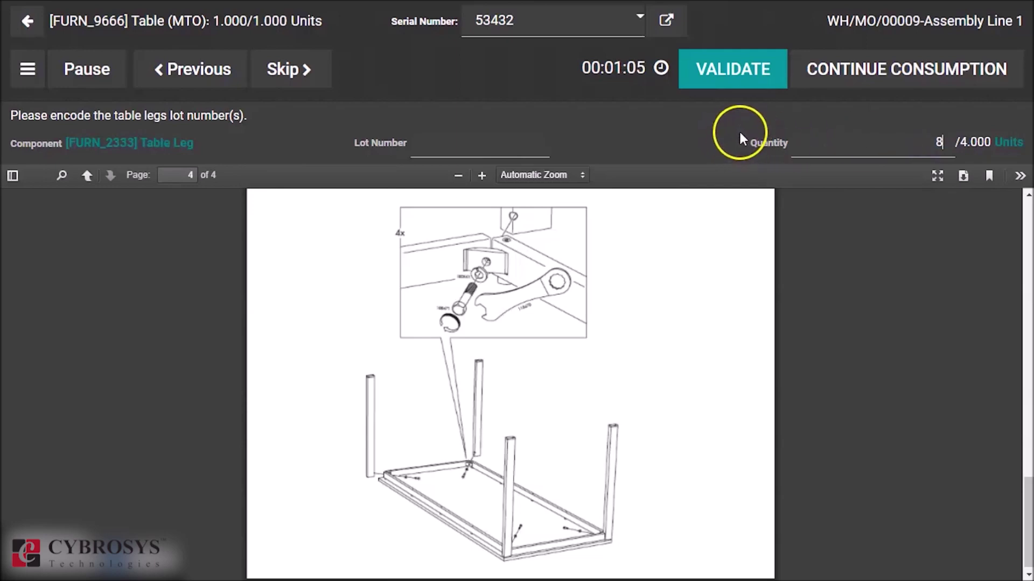
click(523, 153)
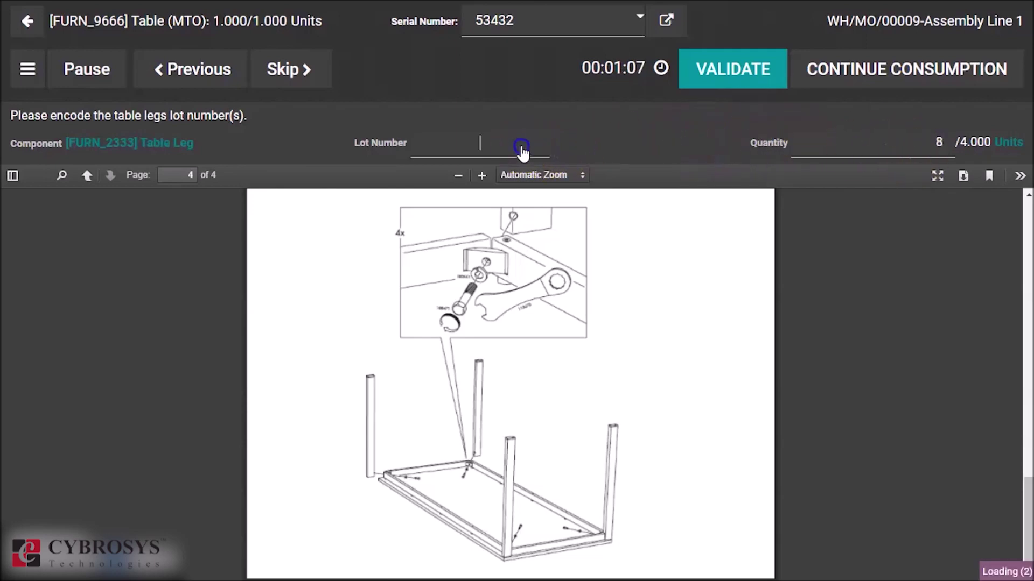
click(549, 157)
click(485, 164)
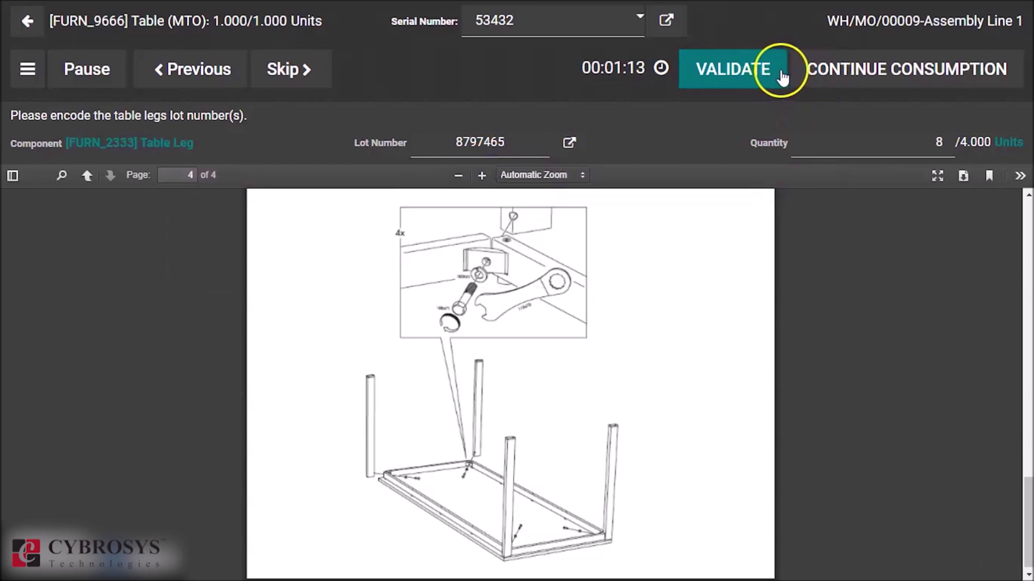
click(770, 76)
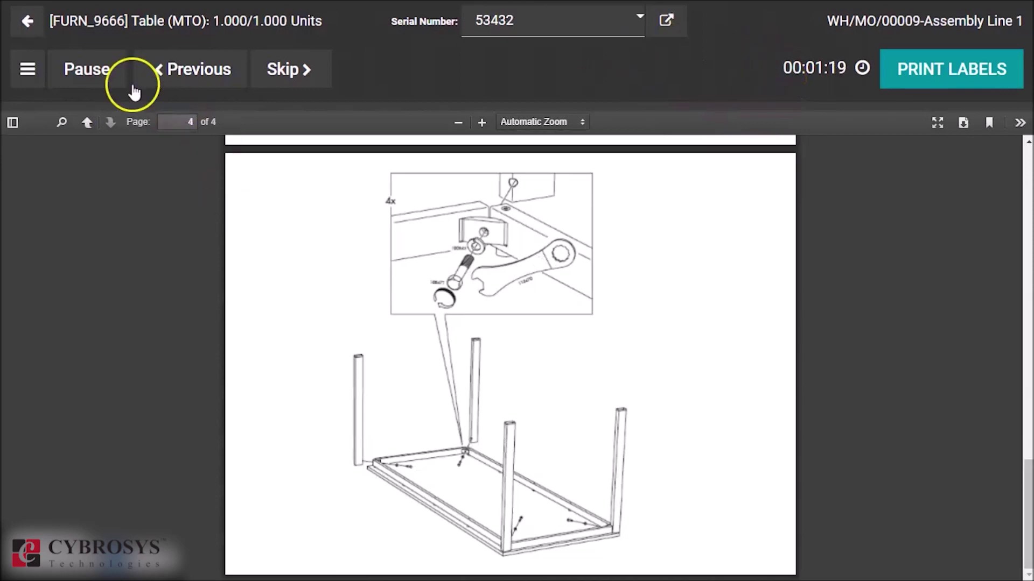
click(105, 81)
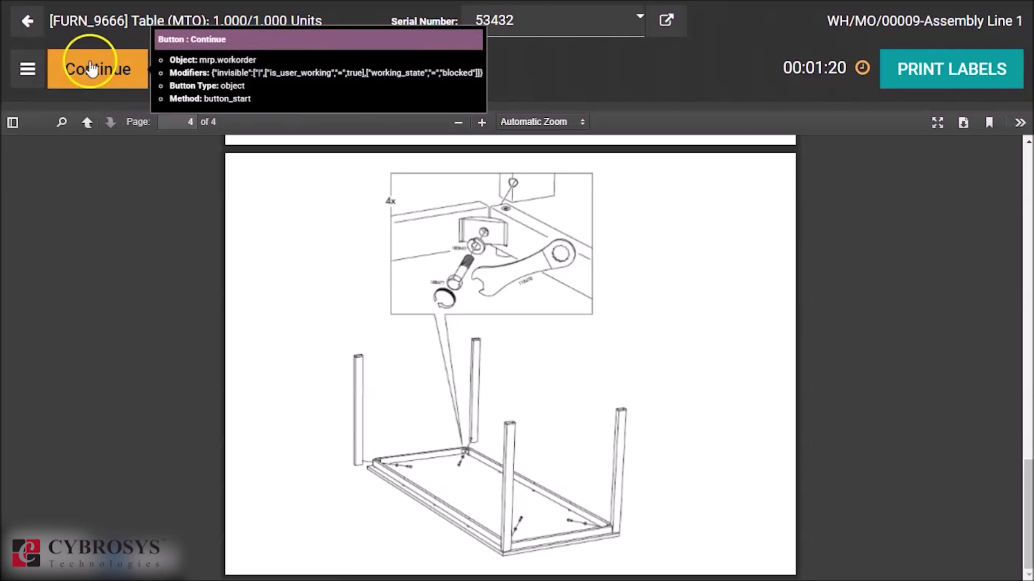
Leave WH/MO/00009's tablet view via the Manufacturing Orders list to the main apps menu
click(27, 20)
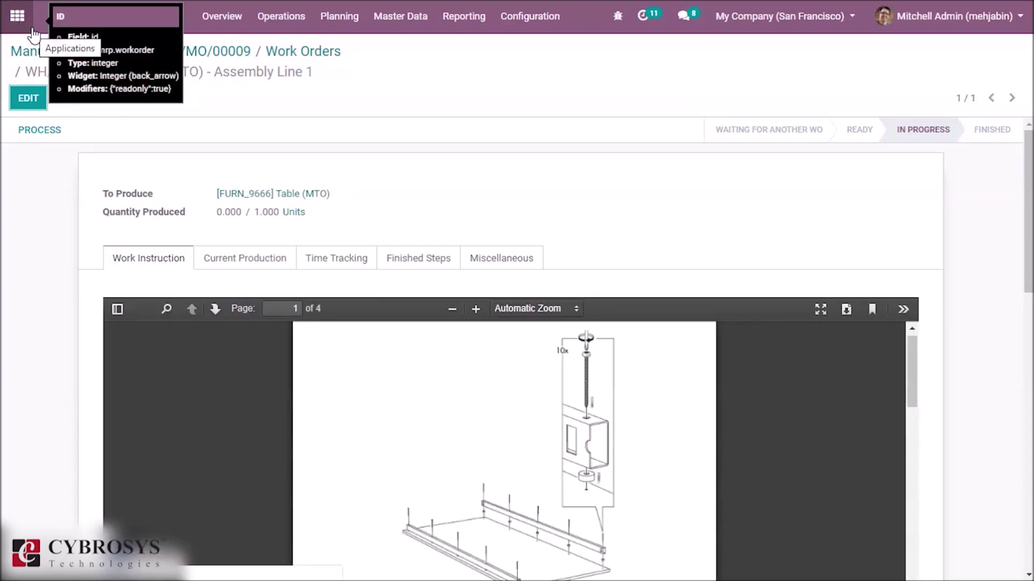
click(34, 55)
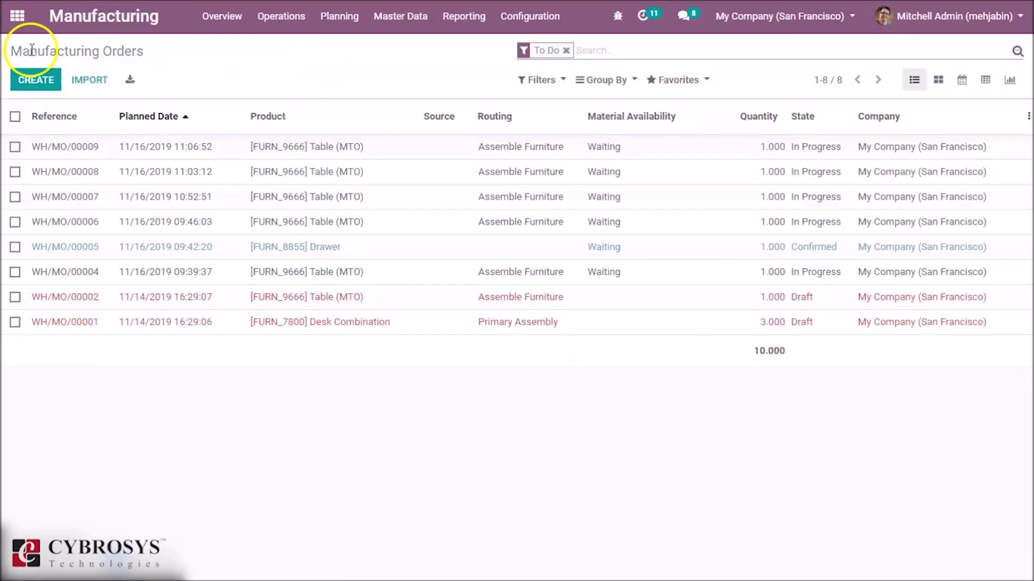
click(18, 17)
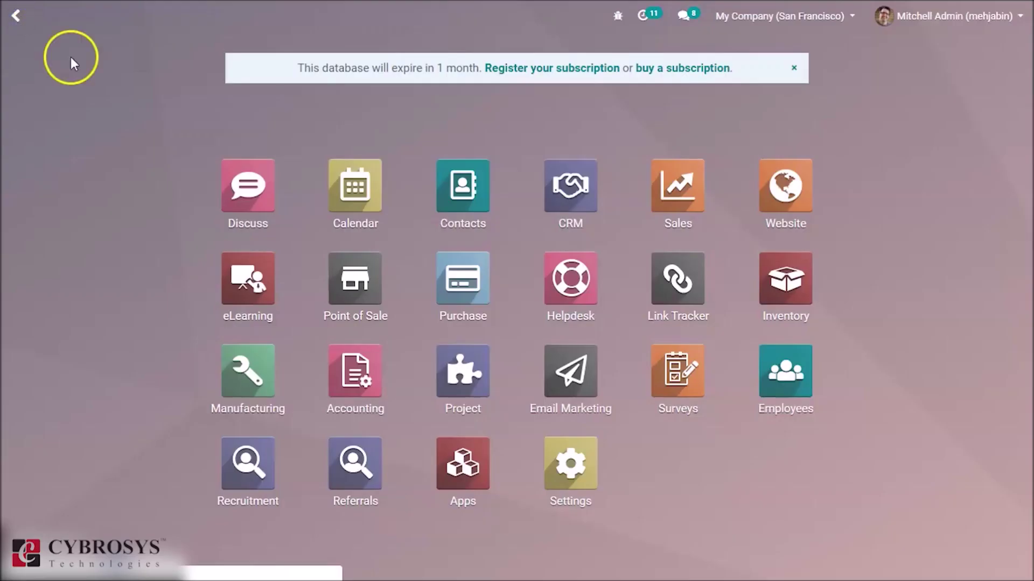